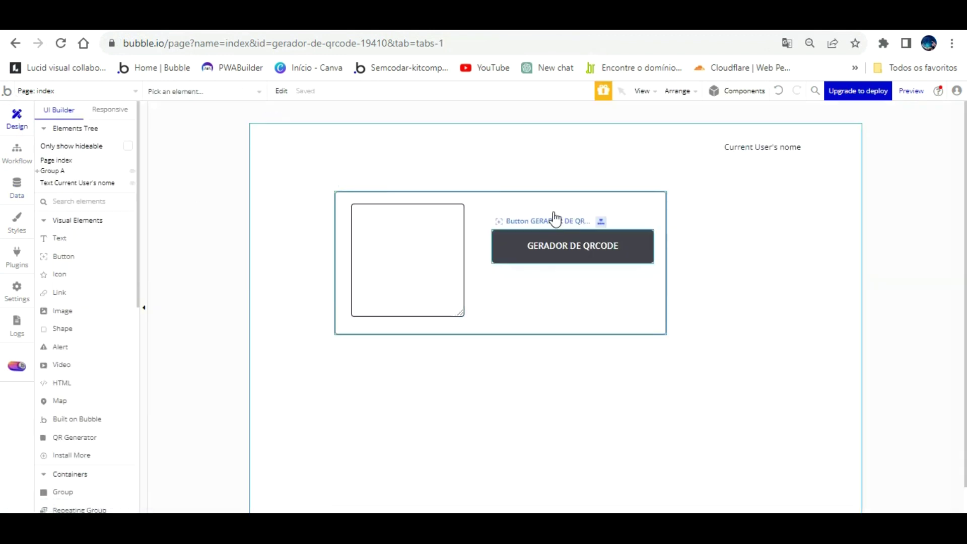
Select the index page, open its property editor and move the panel aside.
{"action": "left_click", "coordinate": [300, 128]}
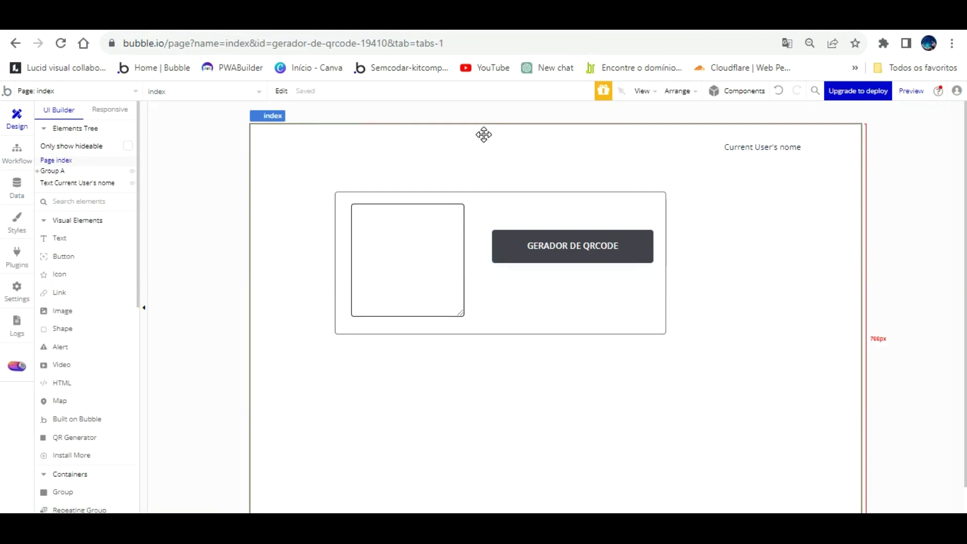
{"action": "double_click", "coordinate": [483, 134]}
{"action": "left_click_drag", "start_coordinate": [771, 136], "coordinate": [719, 124]}
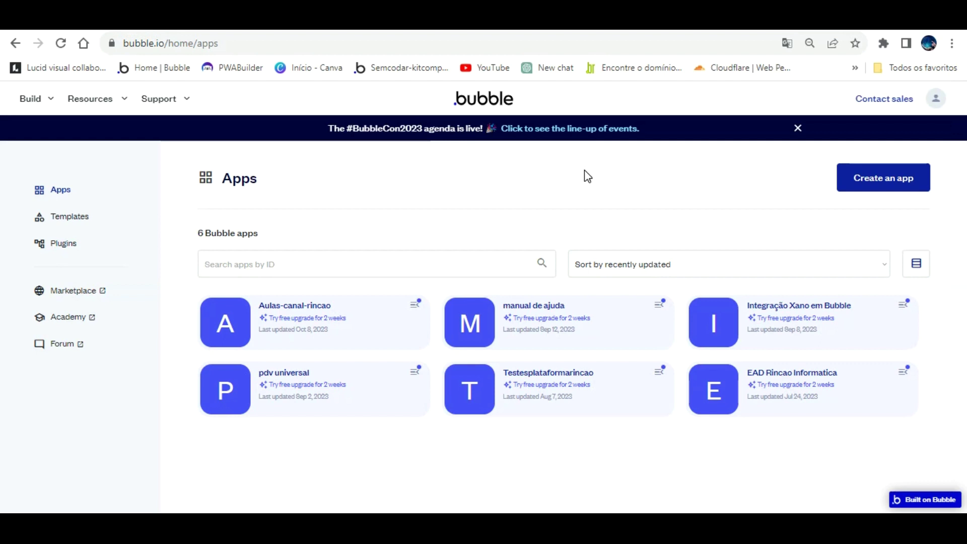
Create a new app named 'gerador de qrcode' with basic features and skip the setup assistant.
{"action": "left_click", "coordinate": [906, 173]}
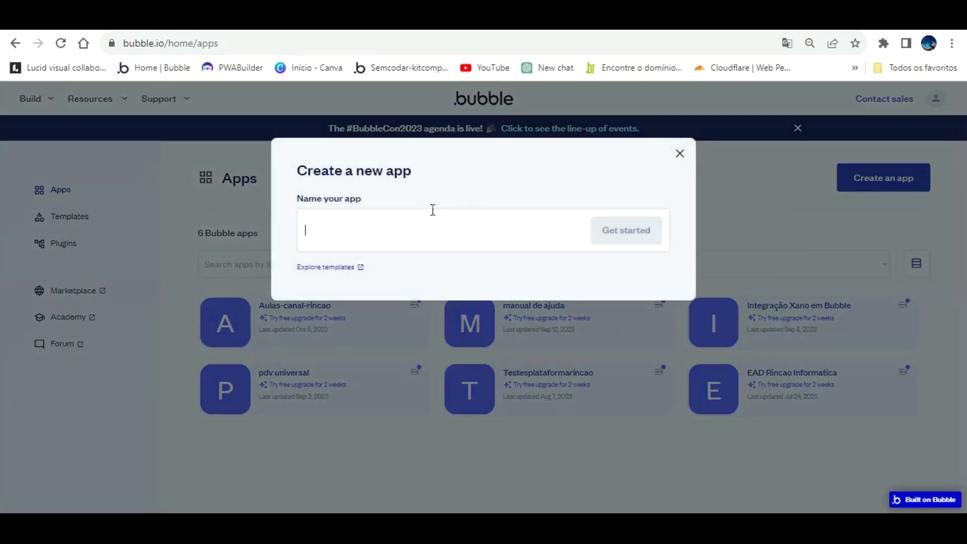
{"action": "type", "text": "gerador de "}
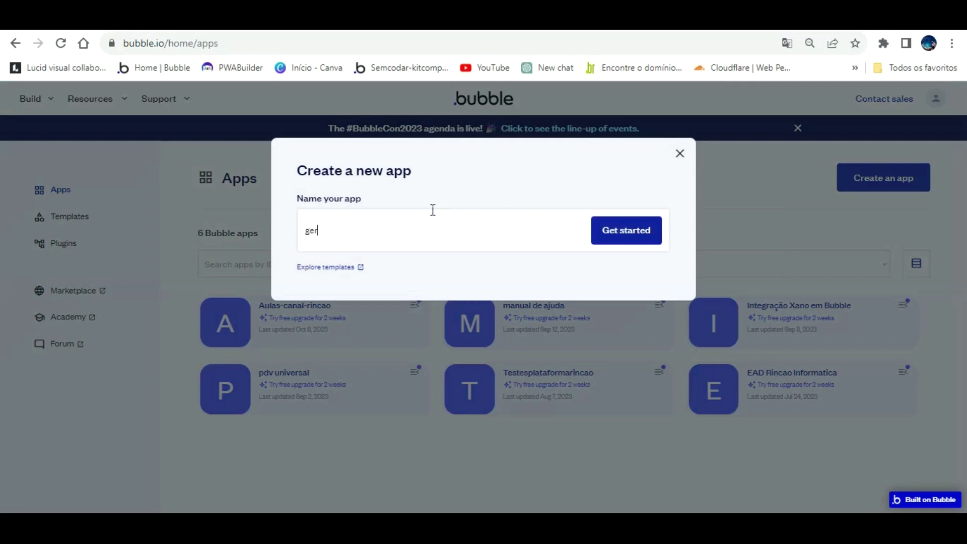
{"action": "type", "text": "qrcode"}
{"action": "left_click", "coordinate": [615, 221]}
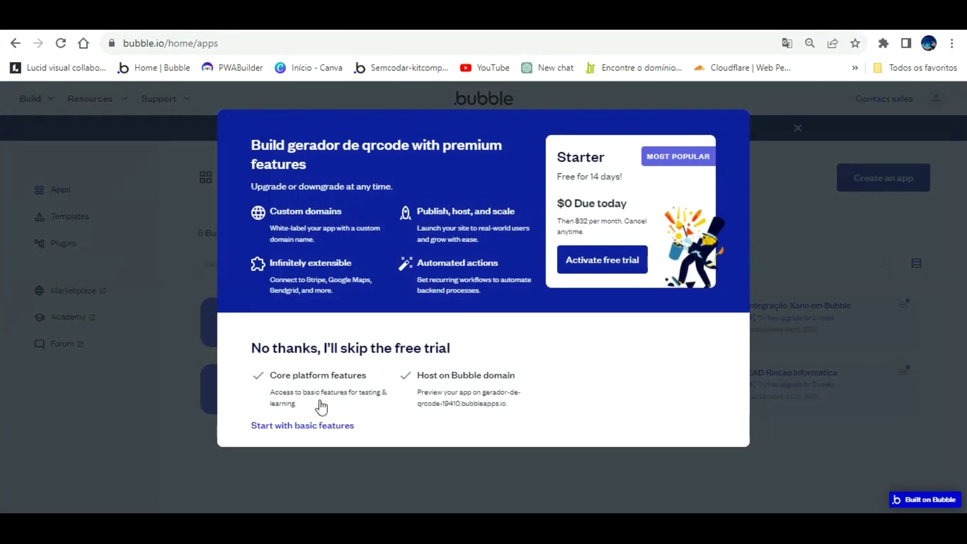
{"action": "left_click", "coordinate": [319, 424]}
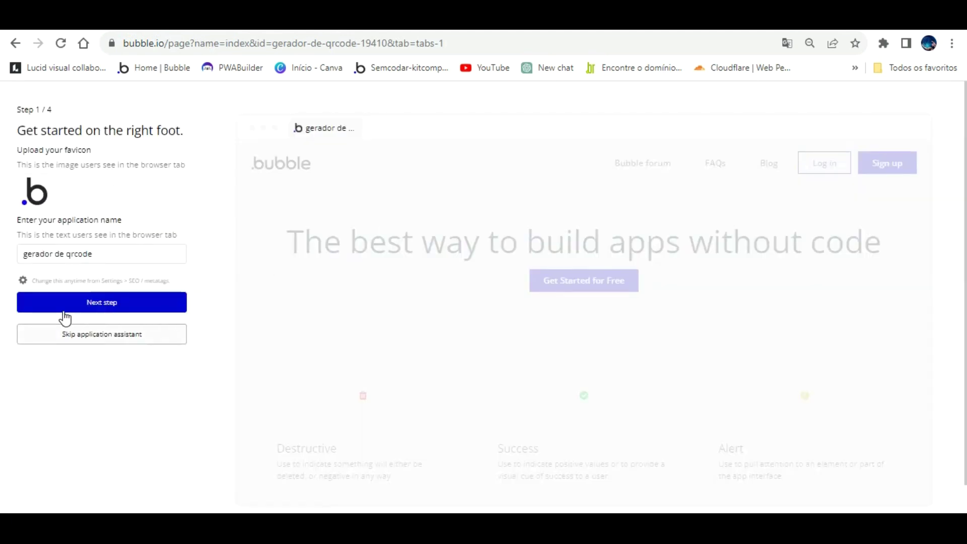
{"action": "left_click", "coordinate": [99, 314]}
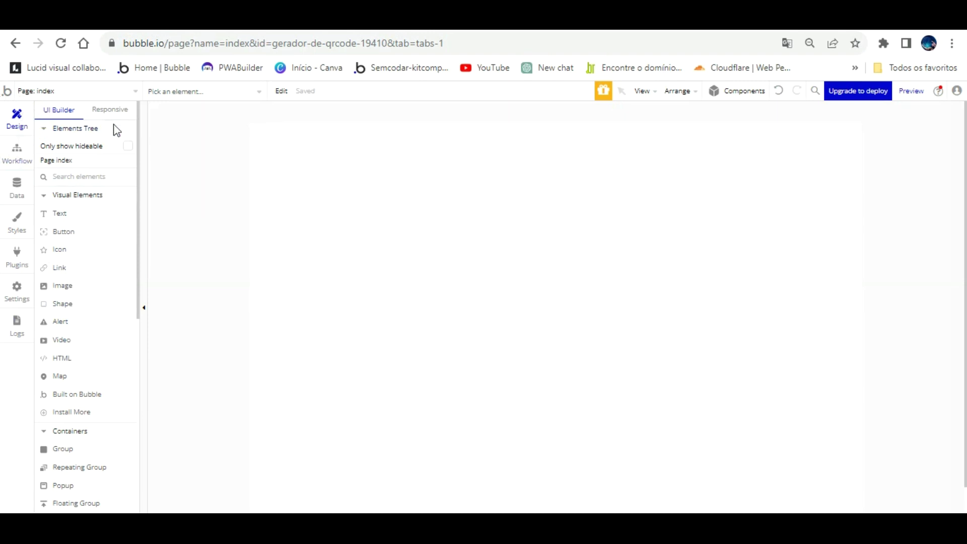
Draw a large group across the empty index page.
{"action": "scroll", "coordinate": [88, 343], "scroll_direction": "down", "scroll_amount": 7}
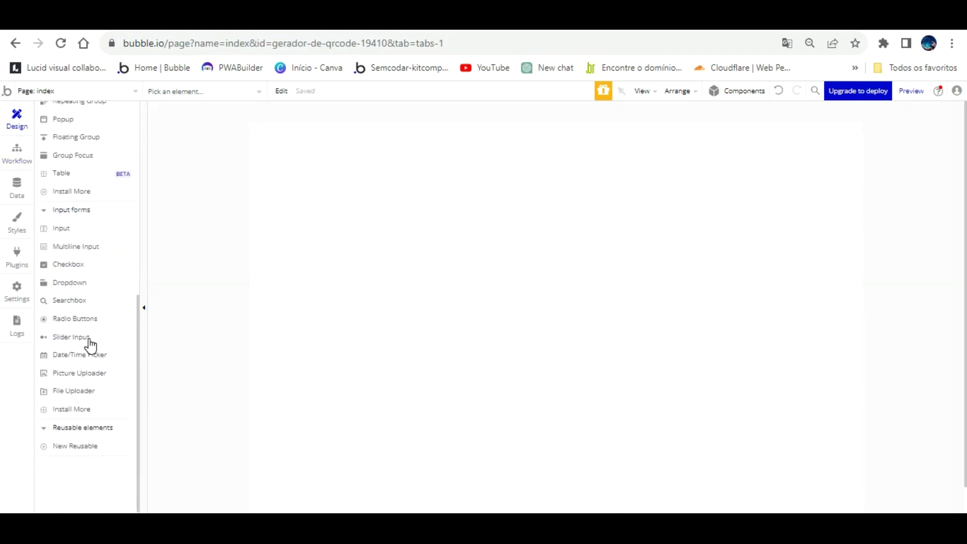
{"action": "scroll", "coordinate": [99, 292], "scroll_direction": "up", "scroll_amount": 1}
{"action": "scroll", "coordinate": [96, 276], "scroll_direction": "up", "scroll_amount": 2}
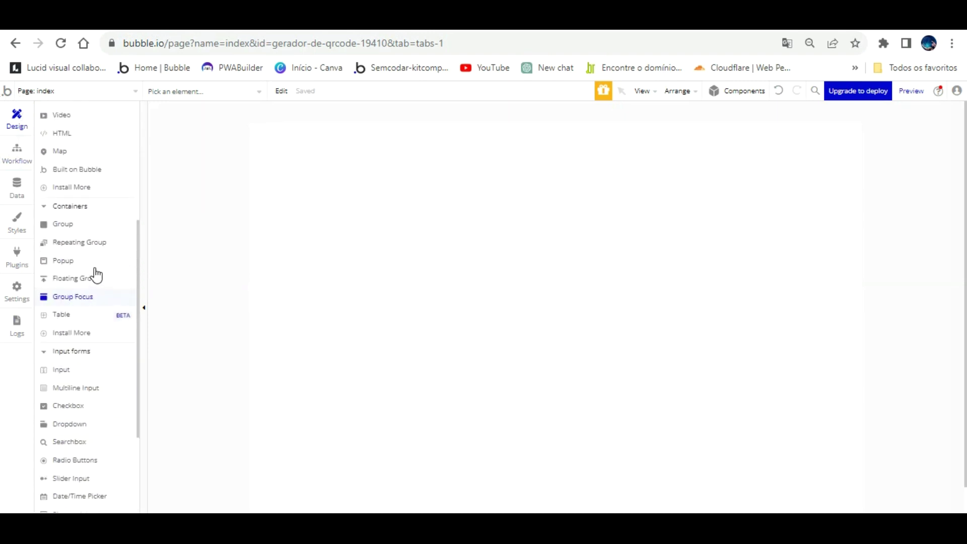
{"action": "mouse_move", "coordinate": [301, 169]}
{"action": "left_mouse_down"}
{"action": "mouse_move", "coordinate": [434, 251]}
{"action": "mouse_move", "coordinate": [813, 371]}
{"action": "left_mouse_up"}
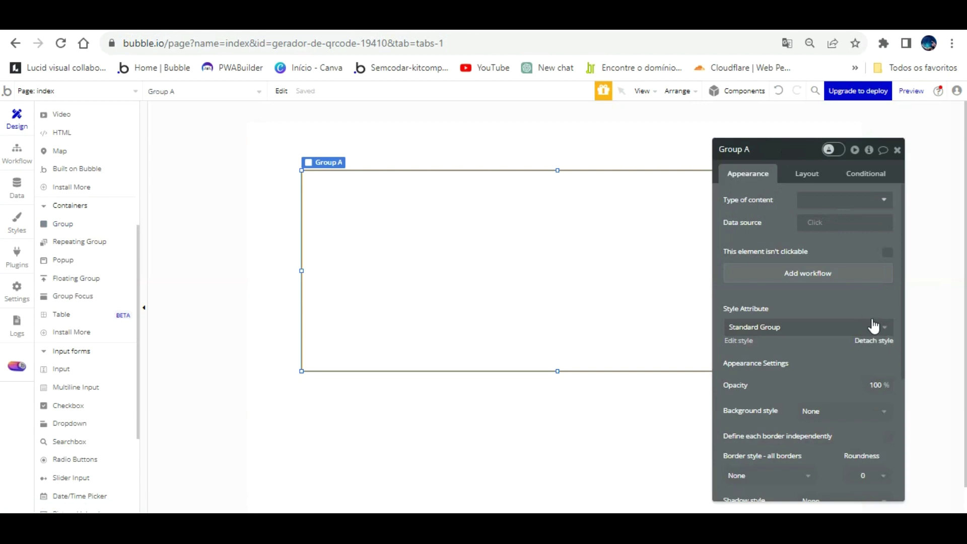
Give the group a custom style with corner roundness 5 and a solid border.
{"action": "left_click", "coordinate": [874, 340]}
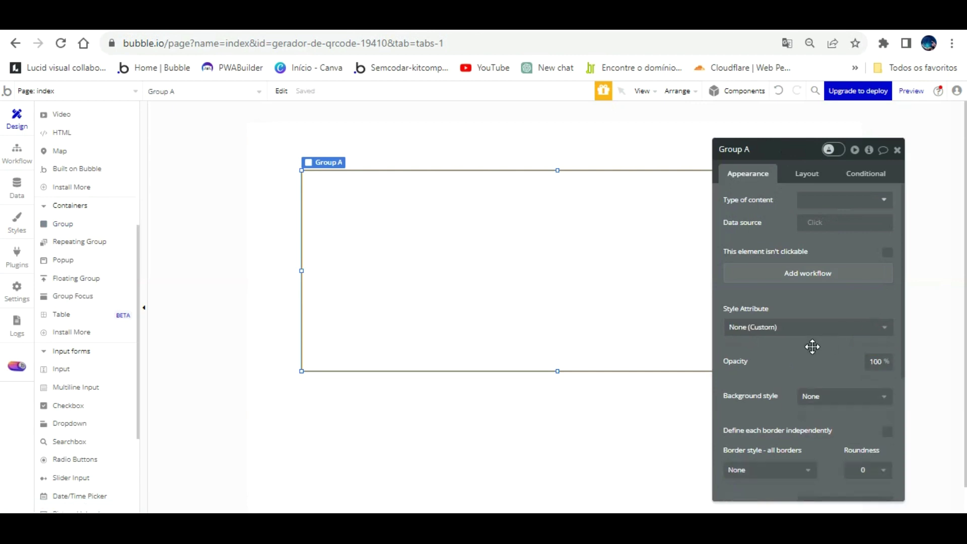
{"action": "left_click", "coordinate": [871, 469]}
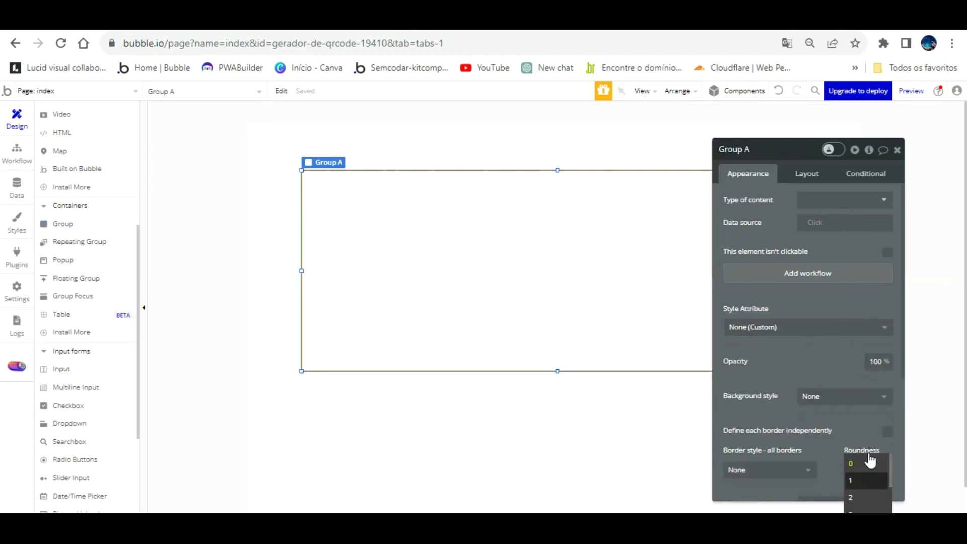
{"action": "left_click", "coordinate": [859, 458]}
{"action": "left_click", "coordinate": [803, 468]}
{"action": "left_click", "coordinate": [769, 483]}
{"action": "left_click", "coordinate": [425, 380]}
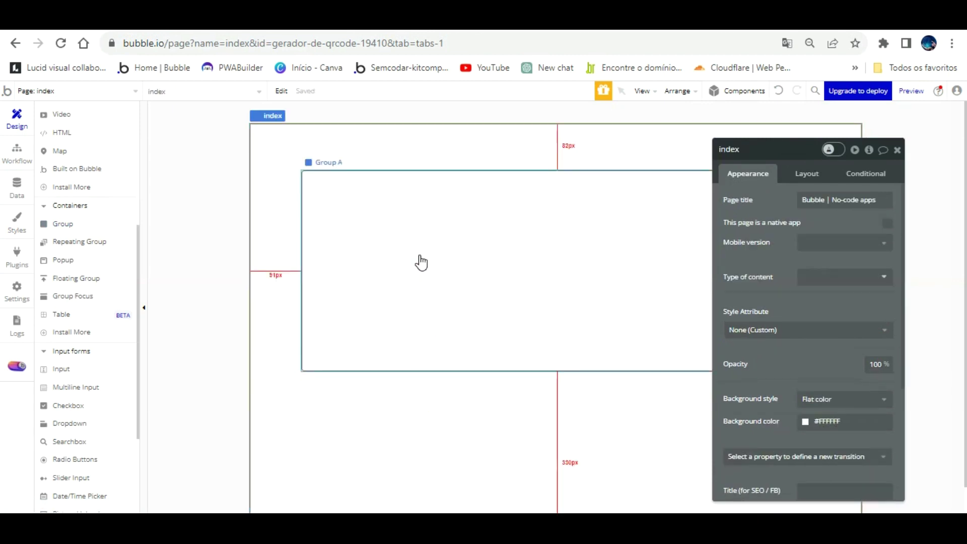
{"action": "scroll", "coordinate": [75, 182], "scroll_direction": "up", "scroll_amount": 5}
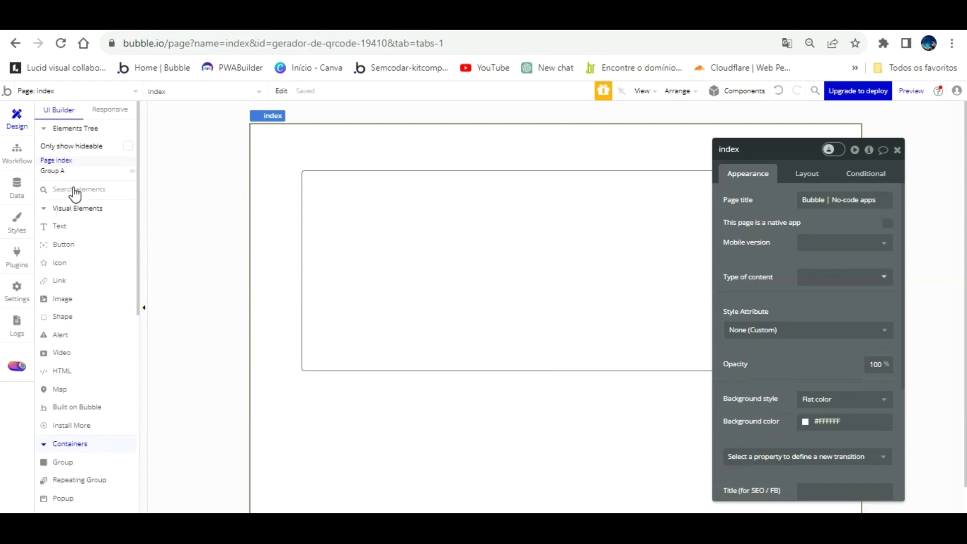
Draw a button inside Group A labelled 'GERADOR DE QRCODE'.
{"action": "left_click", "coordinate": [63, 244]}
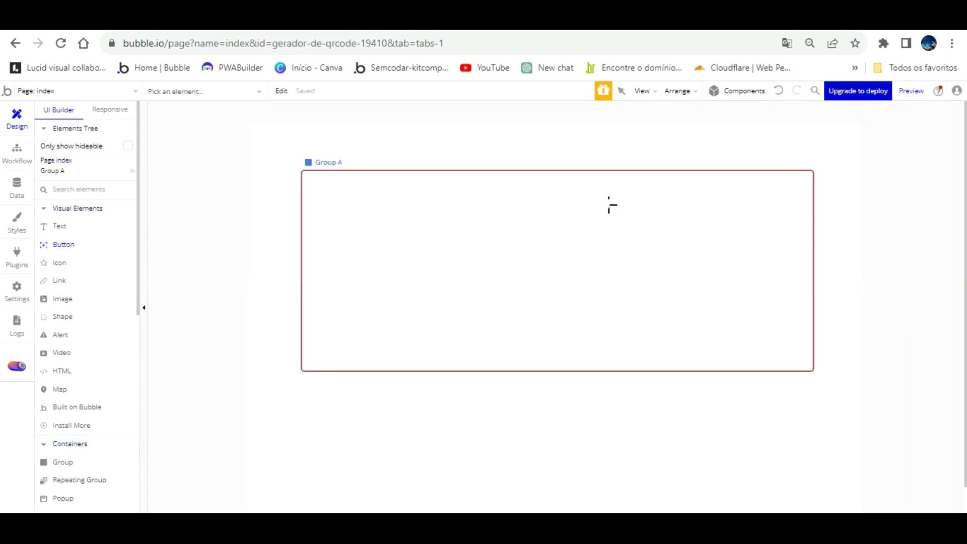
{"action": "mouse_move", "coordinate": [630, 226]}
{"action": "left_mouse_down"}
{"action": "mouse_move", "coordinate": [688, 267]}
{"action": "mouse_move", "coordinate": [801, 261]}
{"action": "left_mouse_up"}
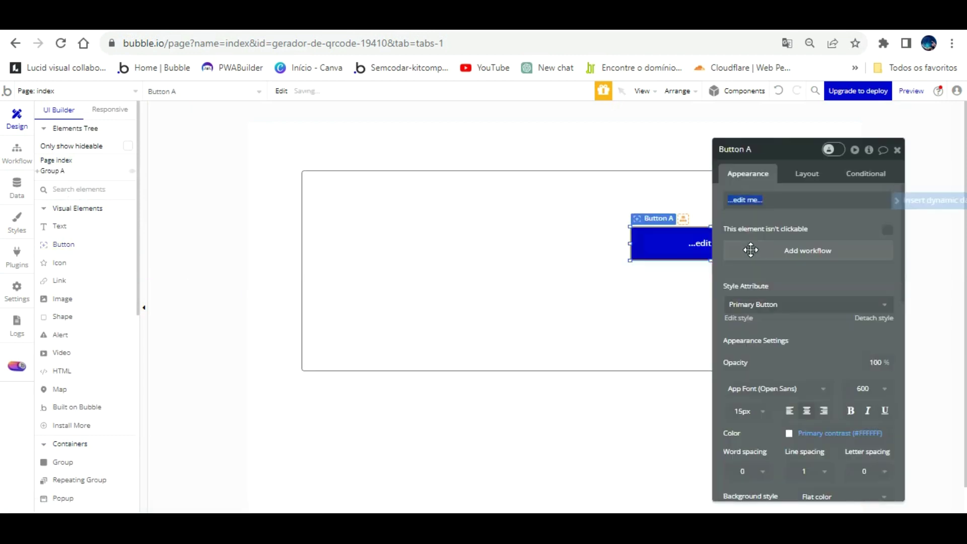
{"action": "type", "text": "g"}
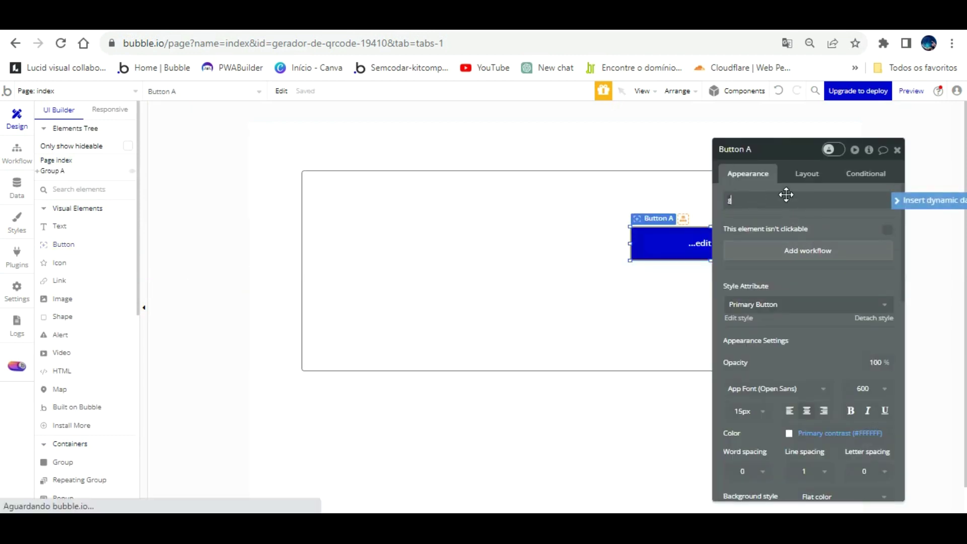
{"action": "type", "text": "erador de qr"}
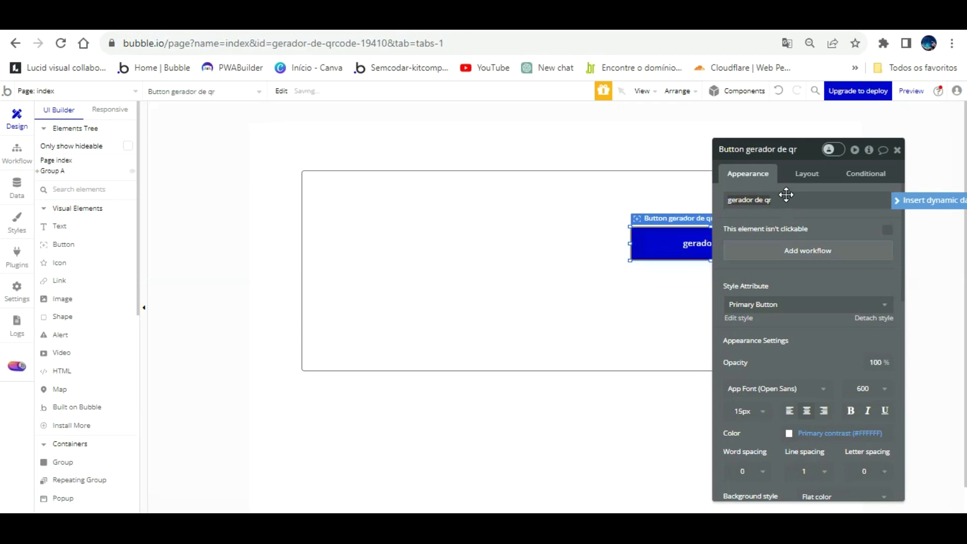
{"action": "key", "text": "BackSpace"}
{"action": "key", "text": "BackSpace"}
{"action": "key", "text": "BackSpace"}
{"action": "key", "text": "BackSpace"}
{"action": "key", "text": "BackSpace"}
{"action": "key", "text": "BackSpace"}
{"action": "key", "text": "BackSpace"}
{"action": "key", "text": "BackSpace"}
{"action": "key", "text": "BackSpace"}
{"action": "key", "text": "BackSpace"}
{"action": "key", "text": "BackSpace"}
{"action": "key", "text": "BackSpace"}
{"action": "key", "text": "BackSpace"}
{"action": "key", "text": "BackSpace"}
{"action": "key", "text": "BackSpace"}
{"action": "key", "text": "BackSpace"}
{"action": "key", "text": "BackSpace"}
{"action": "key", "text": "BackSpace"}
{"action": "type", "text": "GERADOR DE"}
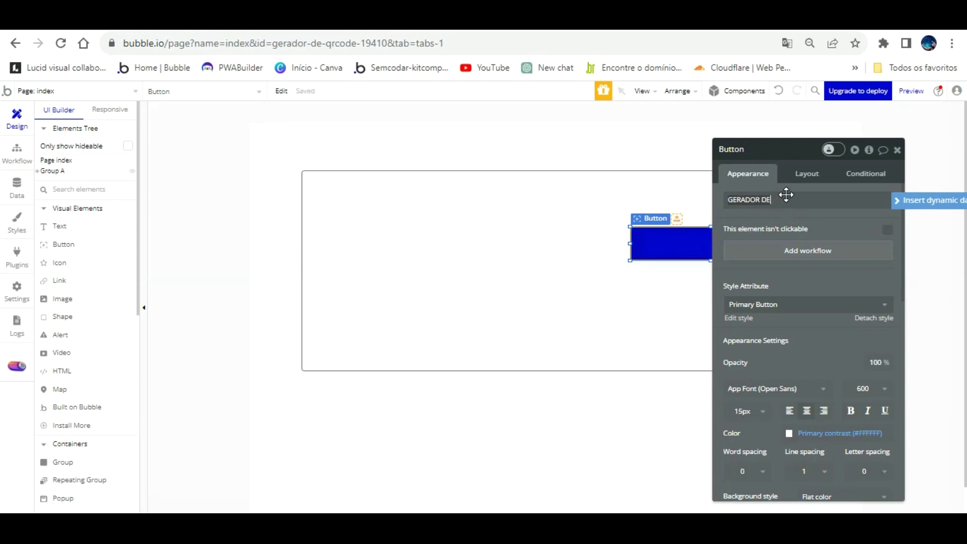
{"action": "type", "text": " QRCODE"}
{"action": "left_click", "coordinate": [809, 263]}
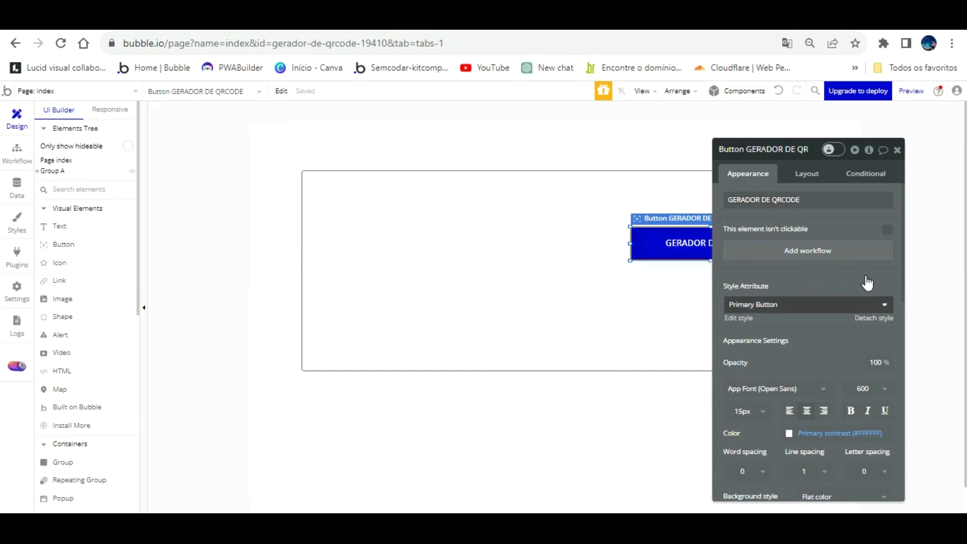
Apply the Primary Button style and set the button background to dark grey #42424A.
{"action": "left_click", "coordinate": [864, 302]}
{"action": "left_click", "coordinate": [806, 373]}
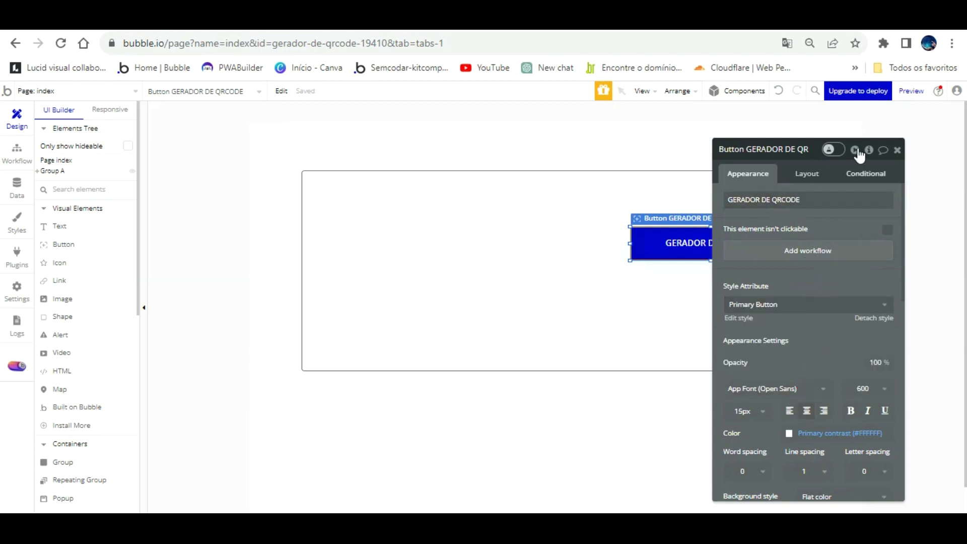
{"action": "left_click", "coordinate": [862, 173]}
{"action": "left_click", "coordinate": [750, 174]}
{"action": "scroll", "coordinate": [826, 378], "scroll_direction": "down", "scroll_amount": 4}
{"action": "left_click", "coordinate": [805, 309]}
{"action": "left_click_drag", "start_coordinate": [826, 378], "coordinate": [812, 350]}
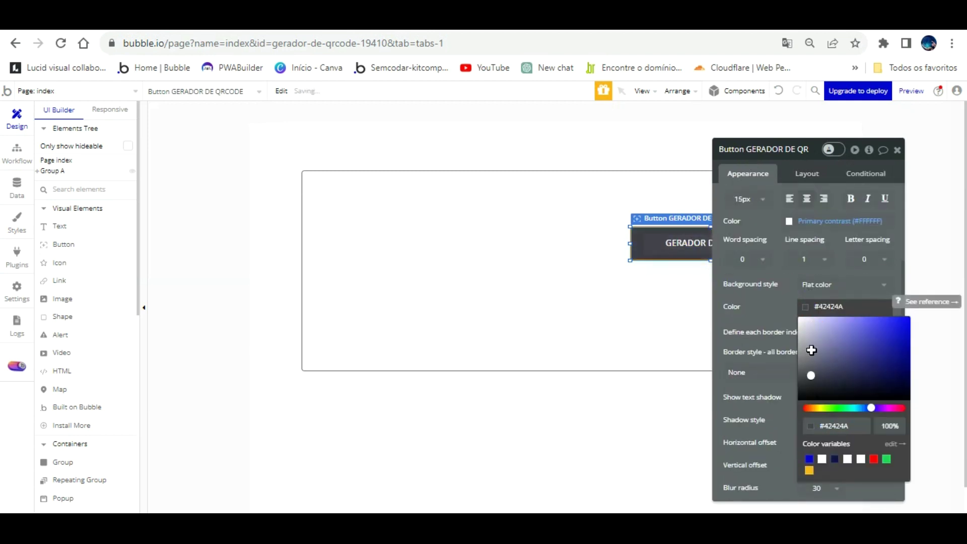
{"action": "left_click", "coordinate": [626, 313]}
{"action": "left_click_drag", "start_coordinate": [739, 238], "coordinate": [758, 298]}
Draw an HTML element, HTML A, inside Group A to the left of the button.
{"action": "left_click", "coordinate": [125, 265]}
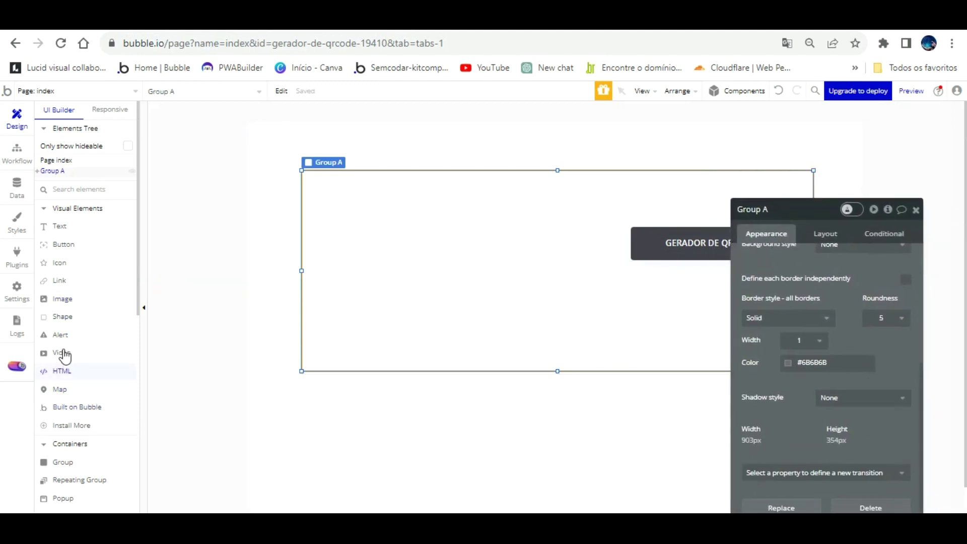
{"action": "left_click", "coordinate": [62, 370]}
{"action": "left_click_drag", "start_coordinate": [327, 178], "coordinate": [493, 303]}
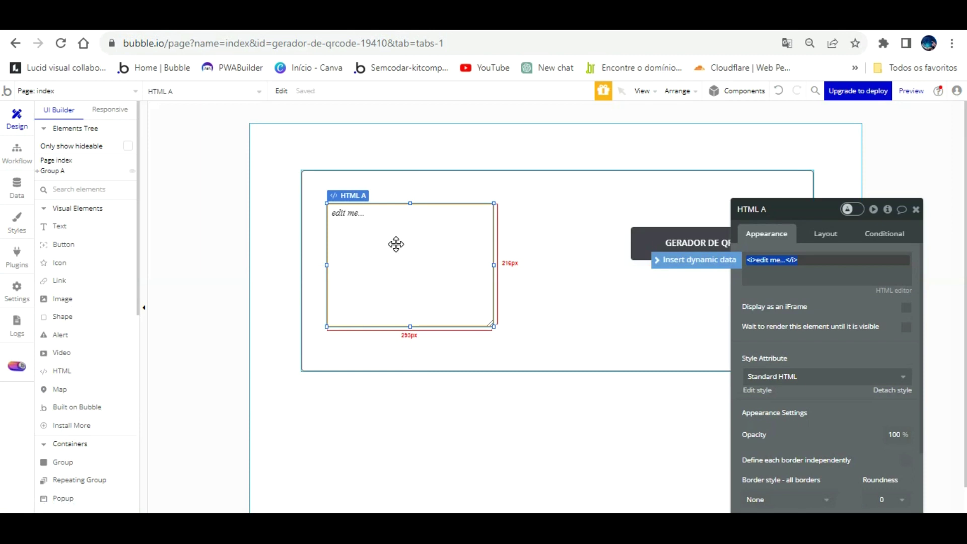
Set HTML A's width and height to 200 px.
{"action": "left_click", "coordinate": [824, 233]}
{"action": "left_click", "coordinate": [764, 314]}
{"action": "type", "text": "200"}
{"action": "key", "text": "Tab"}
{"action": "type", "text": "200"}
{"action": "key", "text": "Return"}
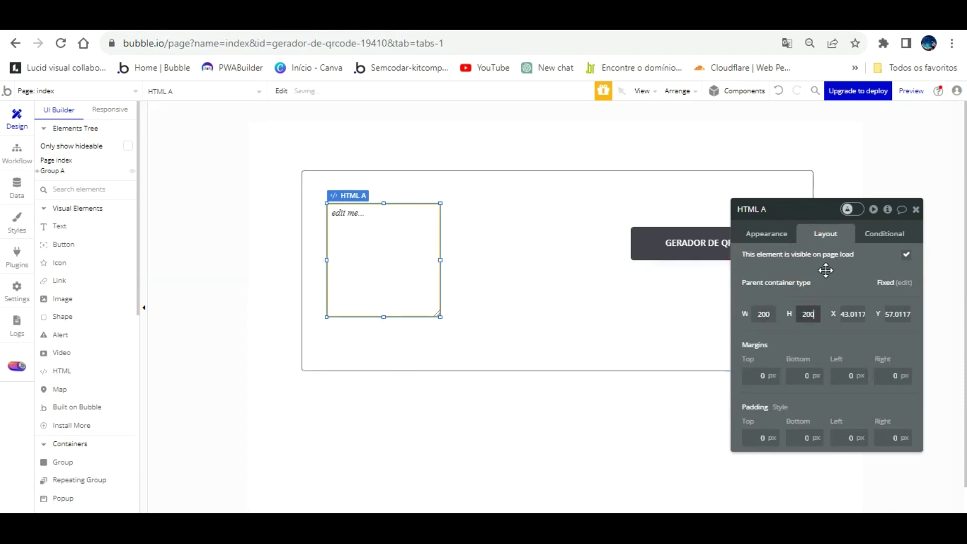
Give HTML A a custom style with roundness 5 and a solid near-black #181616 border.
{"action": "left_click", "coordinate": [771, 230]}
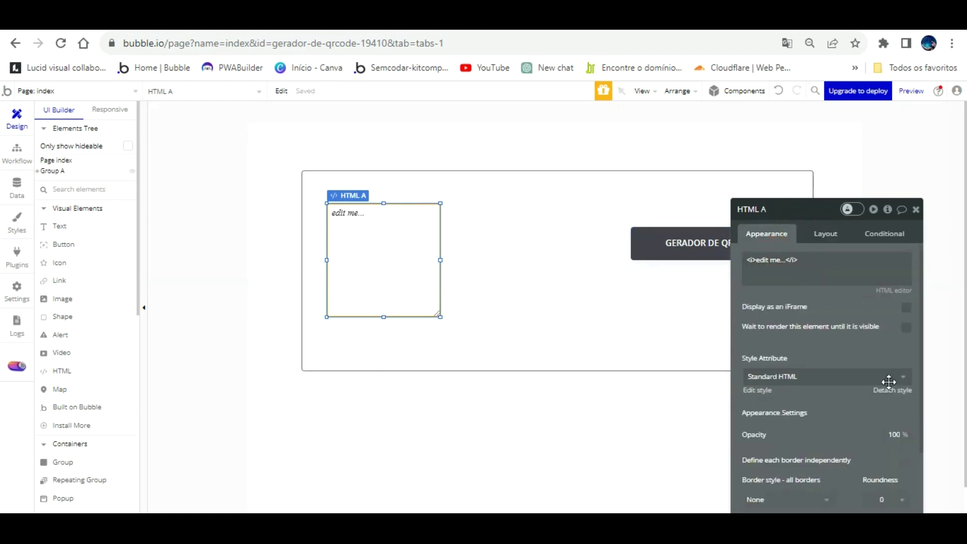
{"action": "left_click", "coordinate": [887, 385]}
{"action": "left_click_drag", "start_coordinate": [876, 333], "coordinate": [772, 208]}
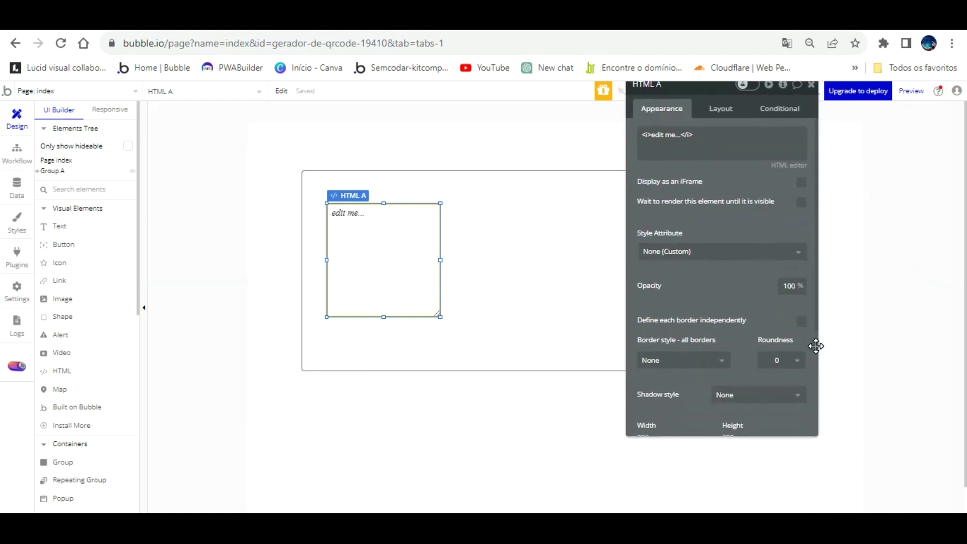
{"action": "left_click", "coordinate": [797, 361]}
{"action": "left_click", "coordinate": [788, 428]}
{"action": "left_click", "coordinate": [691, 359]}
{"action": "left_click", "coordinate": [650, 394]}
{"action": "left_click", "coordinate": [700, 383]}
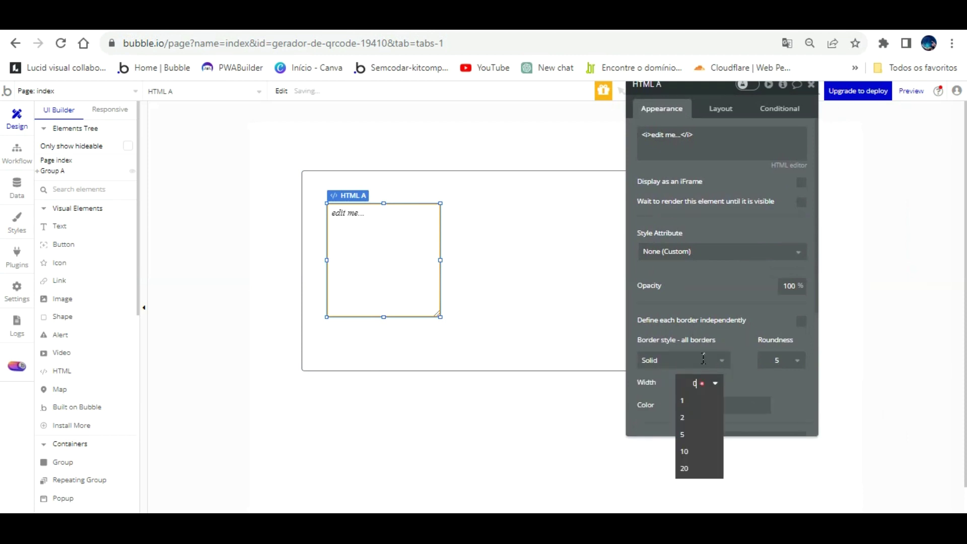
{"action": "left_click", "coordinate": [701, 397]}
{"action": "left_click", "coordinate": [684, 405]}
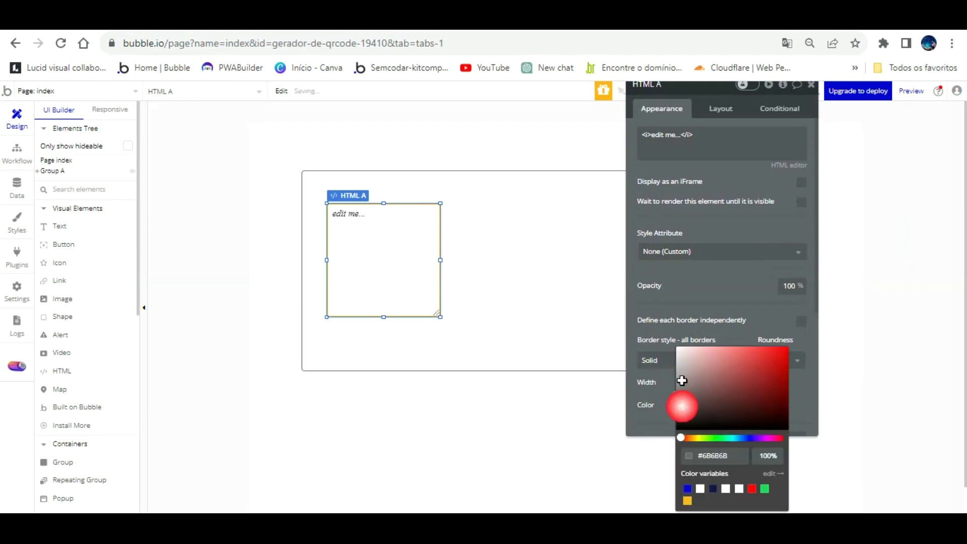
{"action": "left_click", "coordinate": [687, 421]}
{"action": "left_click", "coordinate": [546, 263]}
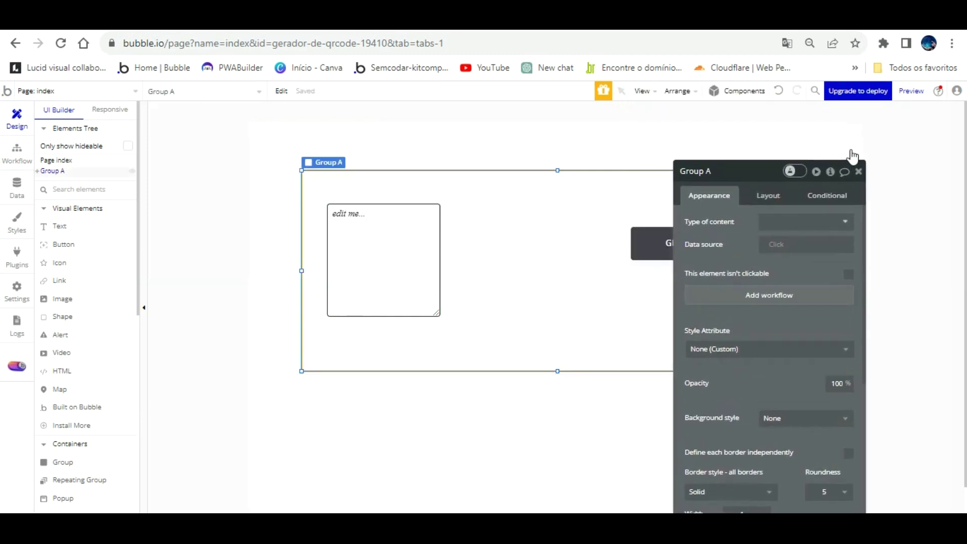
Nudge HTML A slightly right inside Group A and launch the app preview.
{"action": "left_click", "coordinate": [858, 171]}
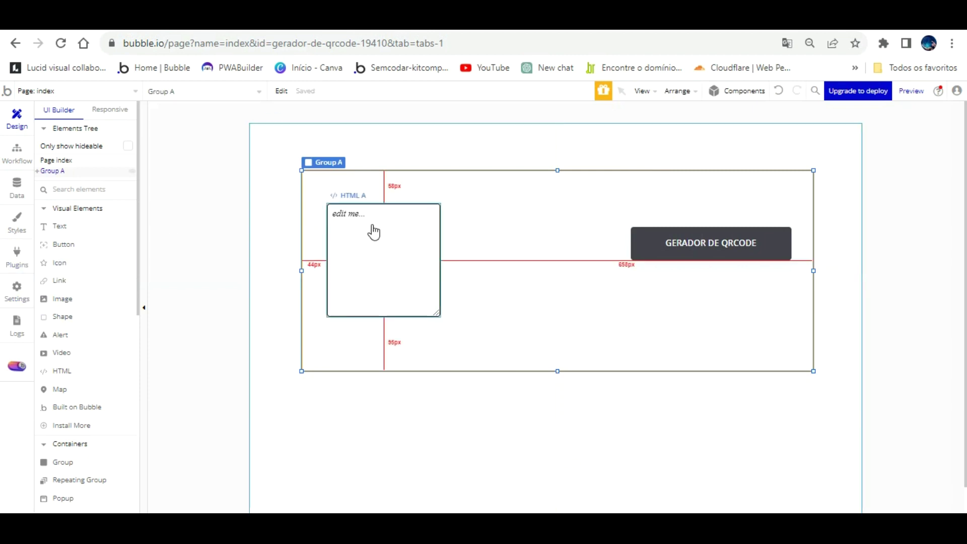
{"action": "left_click_drag", "start_coordinate": [371, 231], "coordinate": [400, 222]}
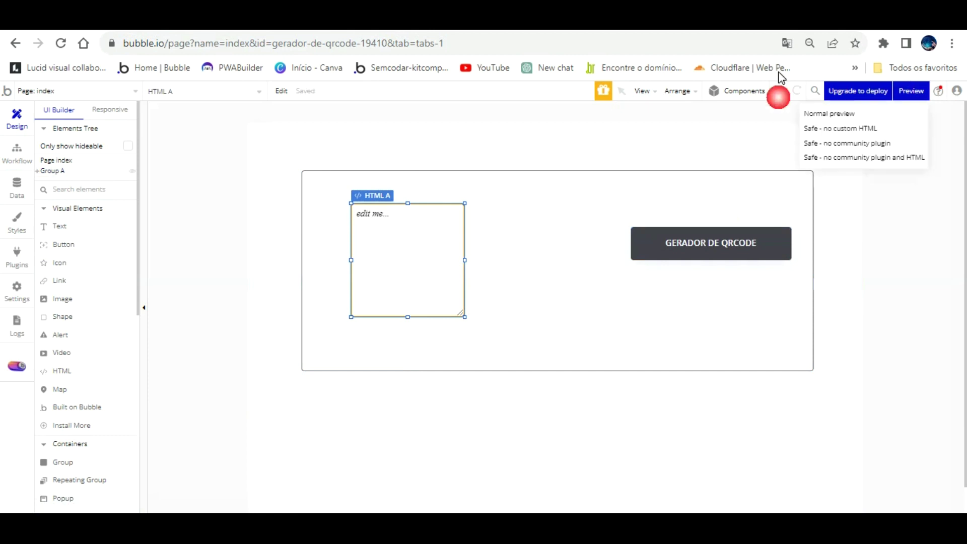
{"action": "left_click", "coordinate": [911, 91]}
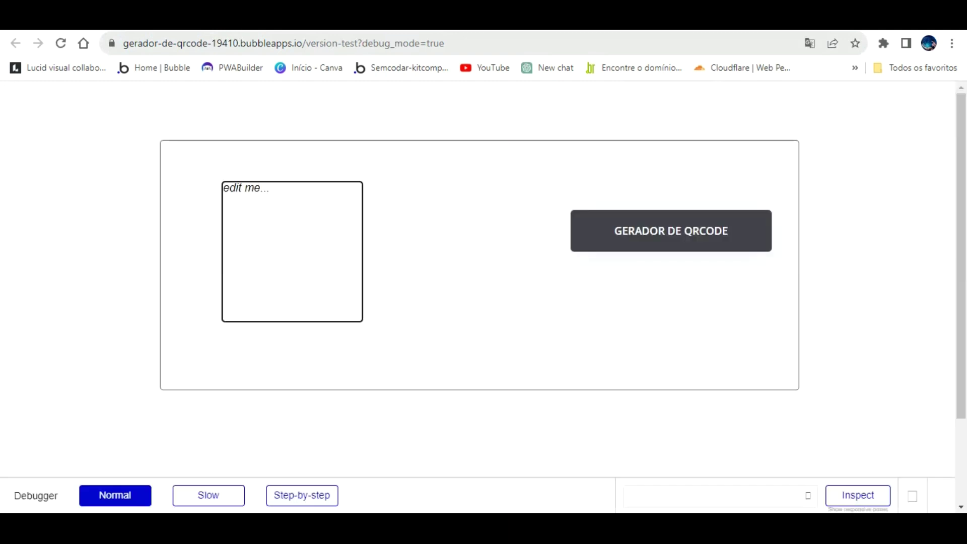
Replace the preview URL's debug_mode value with 'FLASE' and reload the page.
{"action": "double_click", "coordinate": [488, 43]}
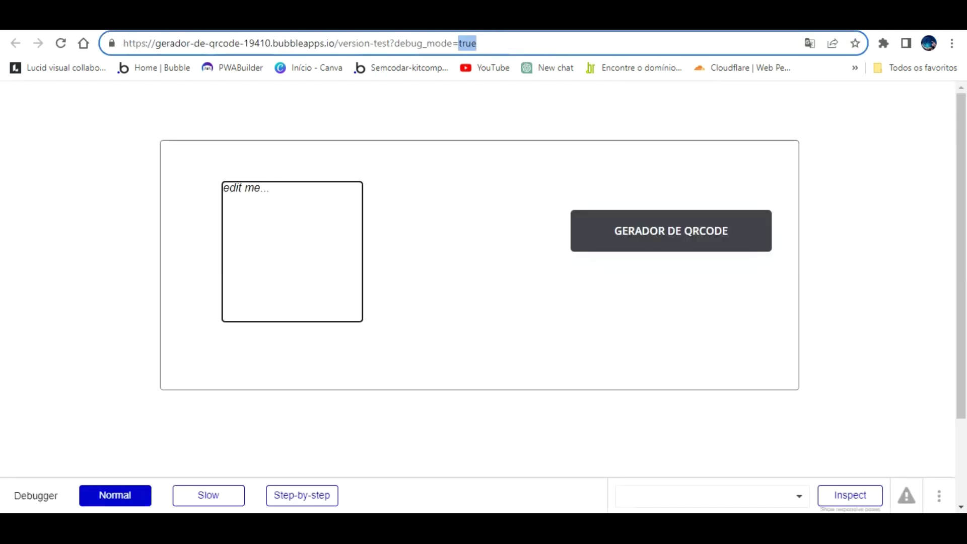
{"action": "type", "text": "FLASE"}
{"action": "key", "text": "Return"}
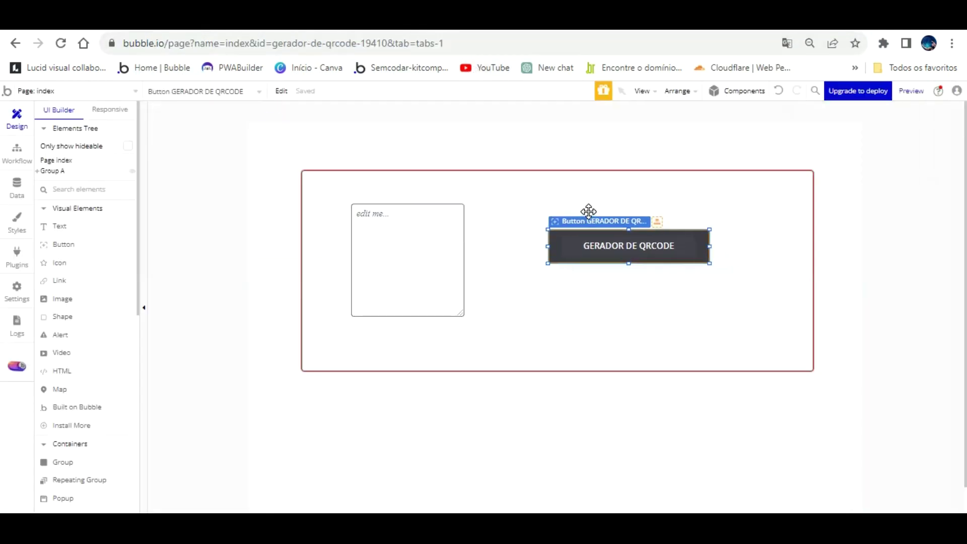
Move the GERADOR DE QRCODE button left toward the HTML box.
{"action": "left_click_drag", "start_coordinate": [588, 210], "coordinate": [564, 211]}
{"action": "left_click", "coordinate": [657, 277]}
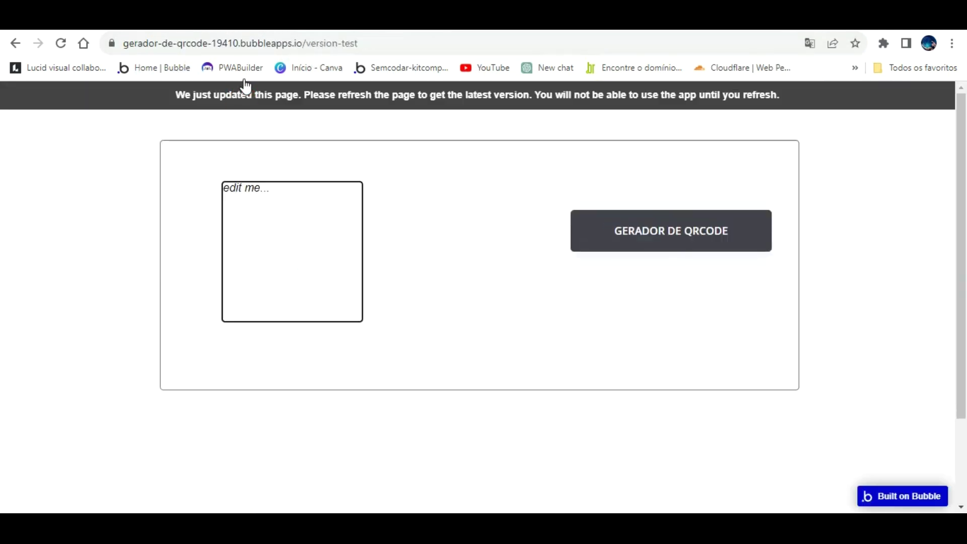
{"action": "left_click", "coordinate": [249, 93]}
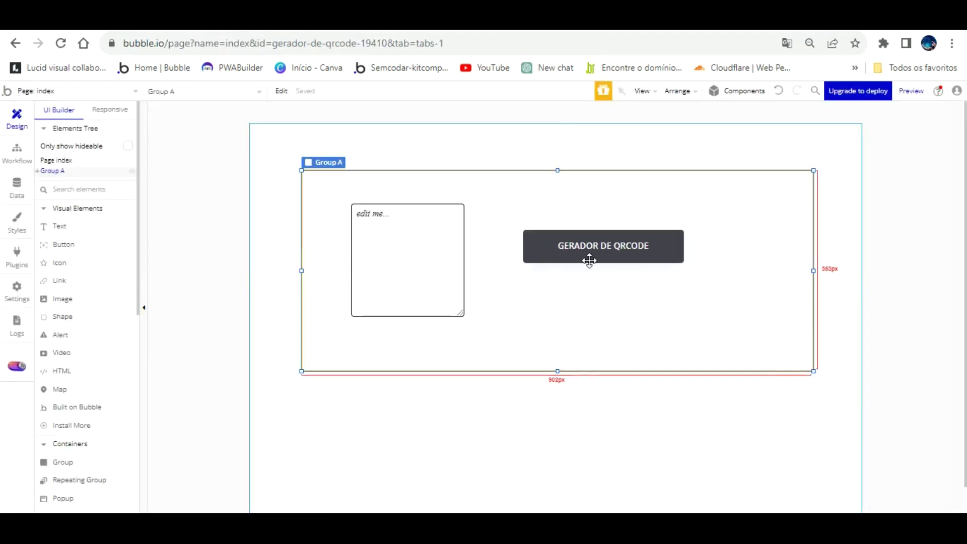
{"action": "left_click_drag", "start_coordinate": [615, 230], "coordinate": [583, 229]}
{"action": "left_click", "coordinate": [697, 255]}
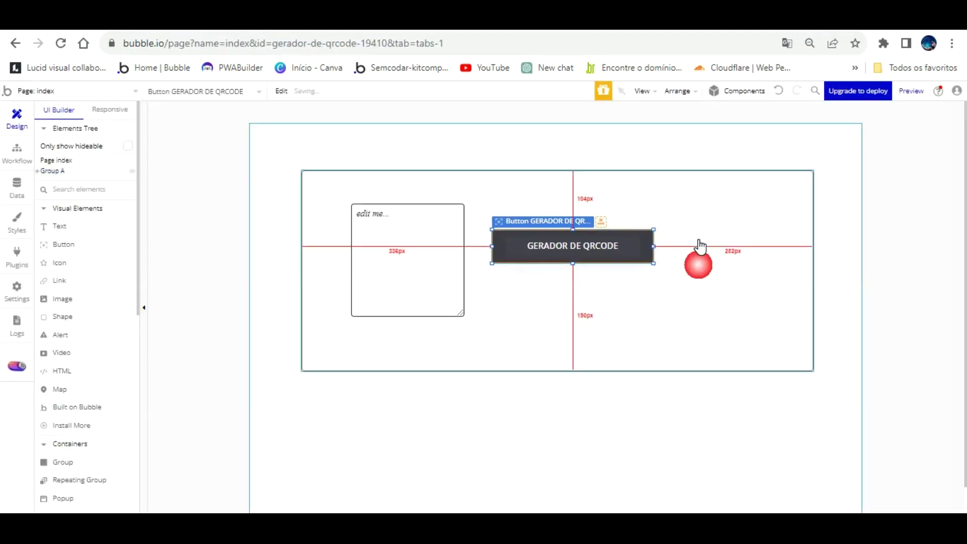
Shrink Group A from all four sides to about 642 × 251 px around its contents.
{"action": "left_click_drag", "start_coordinate": [814, 254], "coordinate": [678, 253]}
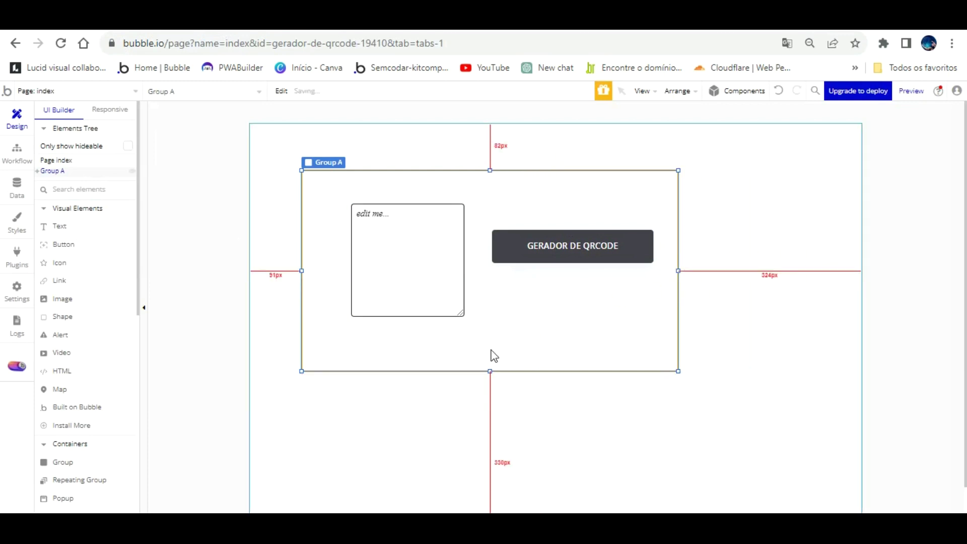
{"action": "left_click_drag", "start_coordinate": [487, 343], "coordinate": [488, 313]}
{"action": "left_click_drag", "start_coordinate": [492, 149], "coordinate": [490, 169]}
{"action": "left_click_drag", "start_coordinate": [678, 239], "coordinate": [666, 239]}
{"action": "left_click_drag", "start_coordinate": [303, 239], "coordinate": [334, 237]}
{"action": "left_click", "coordinate": [267, 239]}
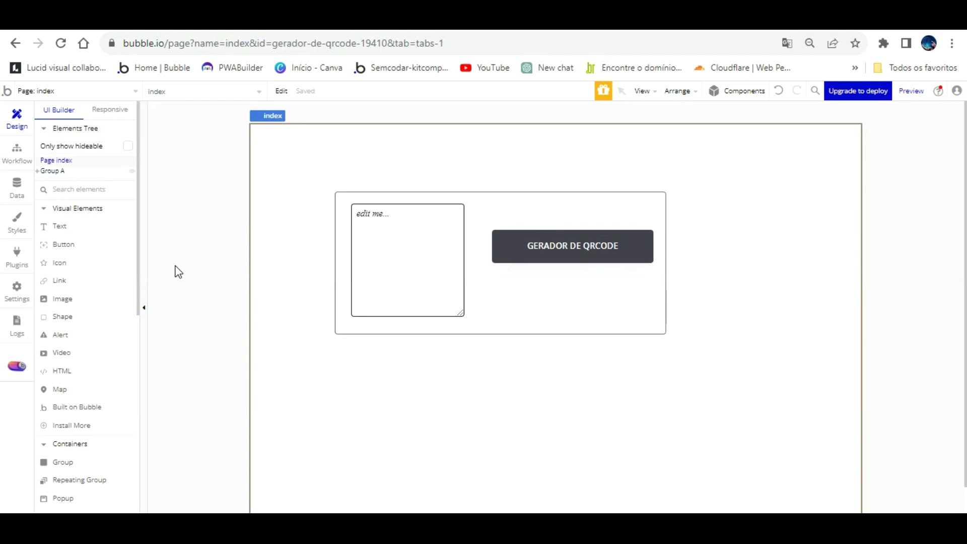
Search the plugin store and install the QR Code Generator to SVG plugin.
{"action": "left_click", "coordinate": [16, 252]}
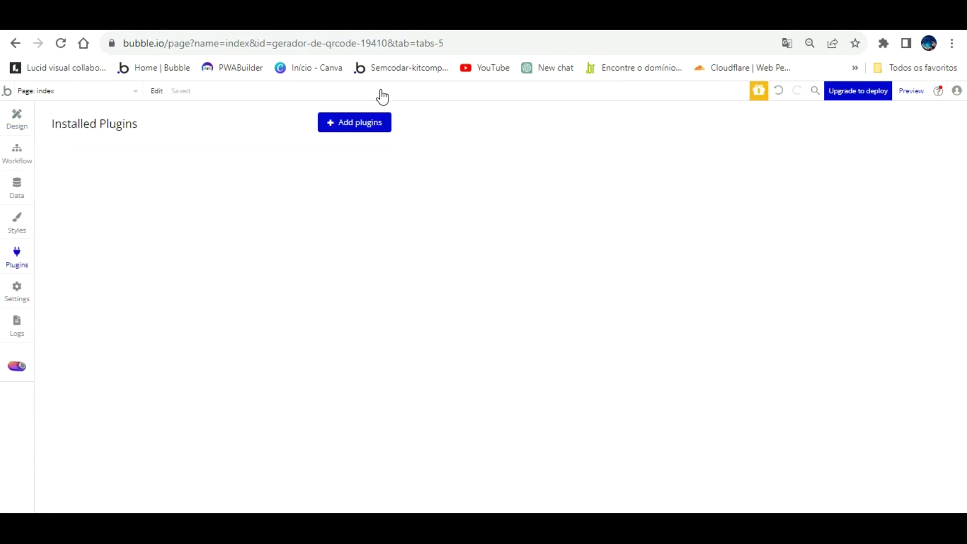
{"action": "left_click", "coordinate": [356, 123]}
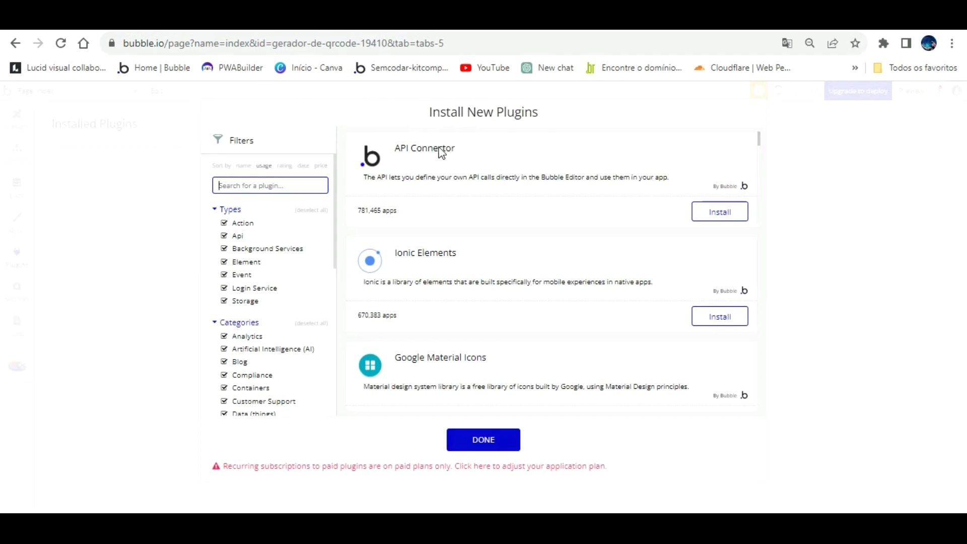
{"action": "type", "text": "qr c"}
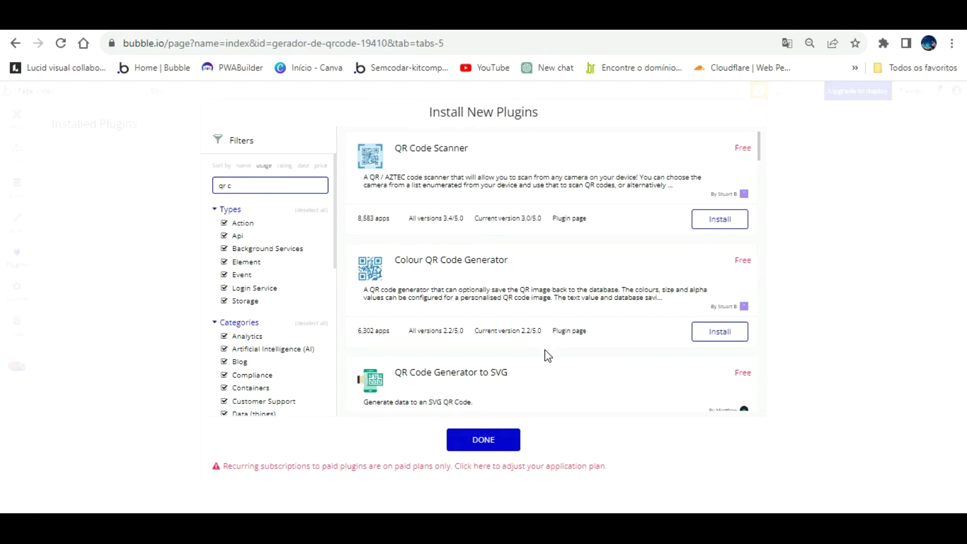
{"action": "scroll", "coordinate": [535, 302], "scroll_direction": "down", "scroll_amount": 3}
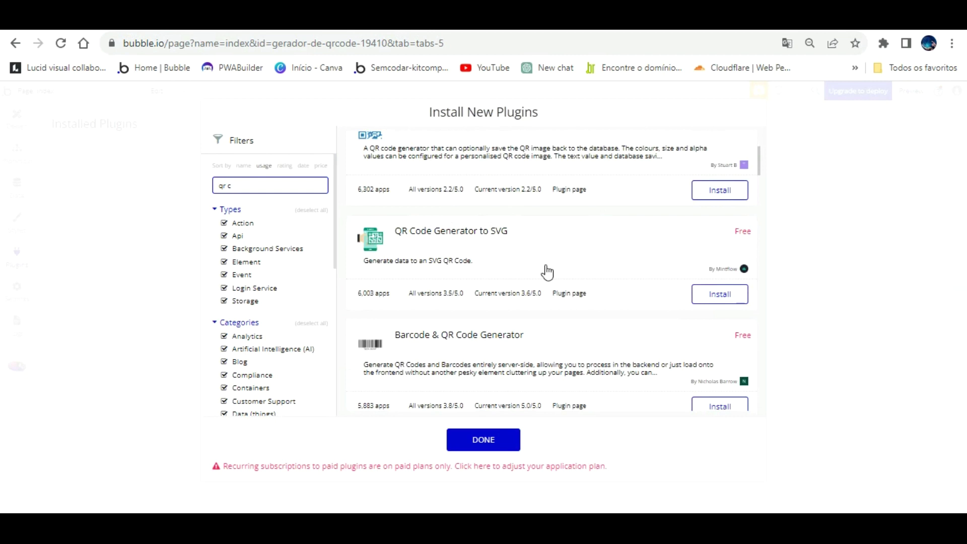
{"action": "left_click", "coordinate": [705, 295]}
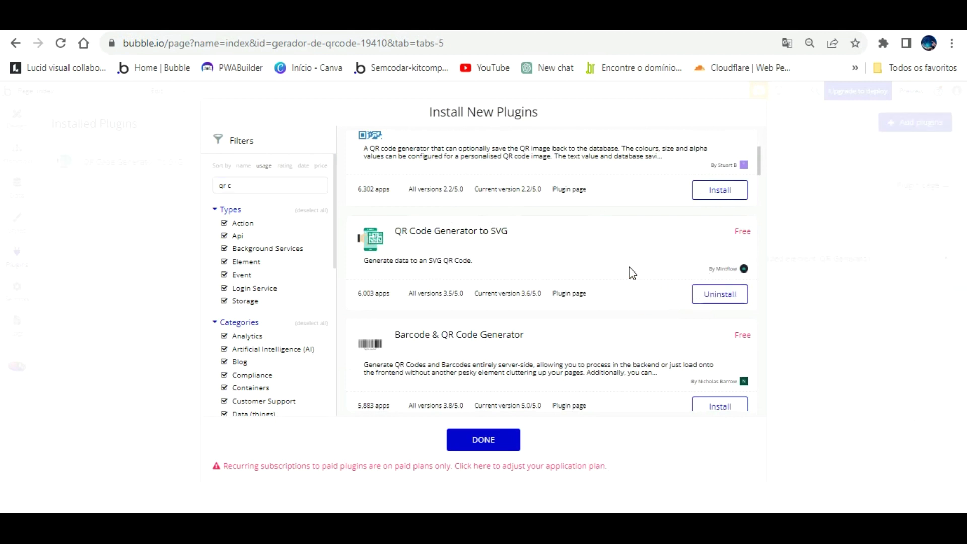
{"action": "left_click", "coordinate": [496, 437]}
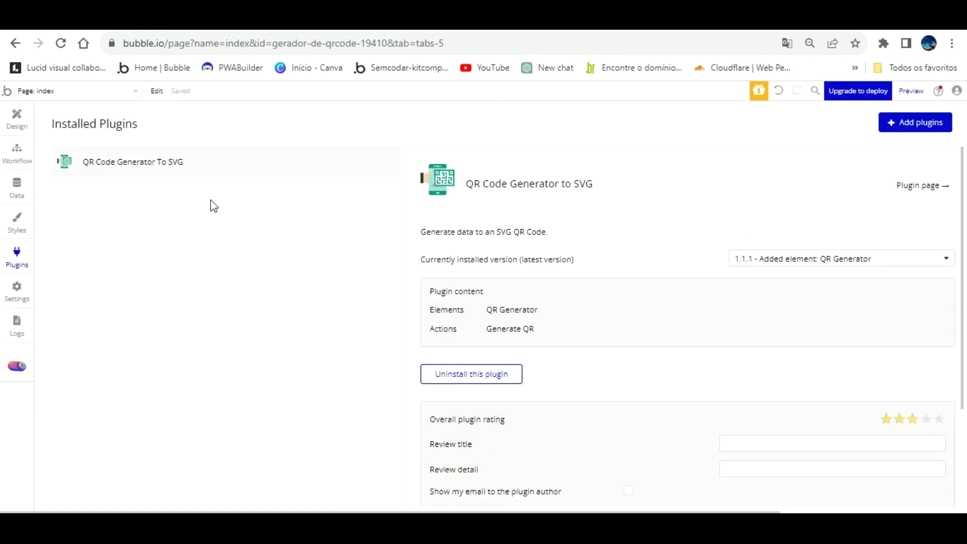
Open the Data tab to show the User type and its four built-in fields.
{"action": "left_click", "coordinate": [17, 187]}
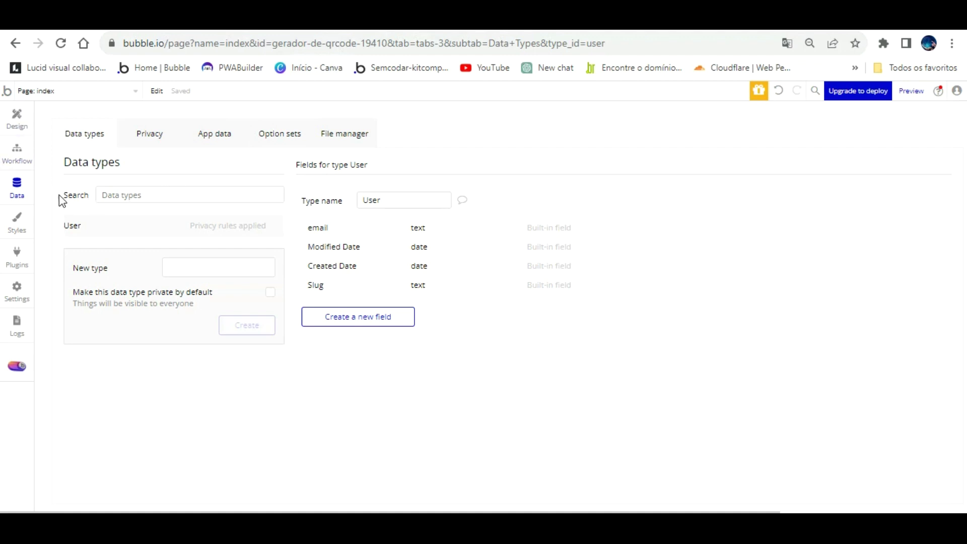
Add a text field named SENHA to the User data type.
{"action": "left_click", "coordinate": [375, 313]}
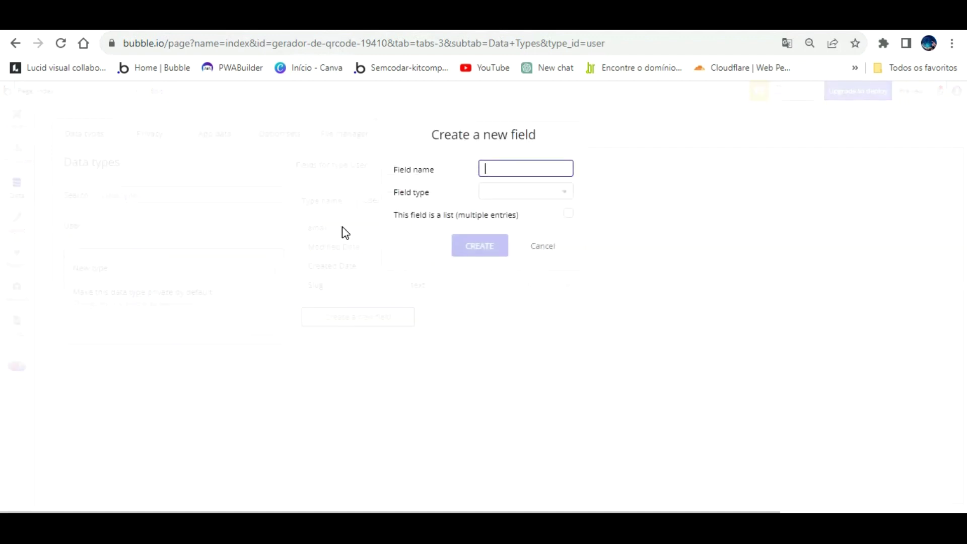
{"action": "left_click", "coordinate": [543, 245]}
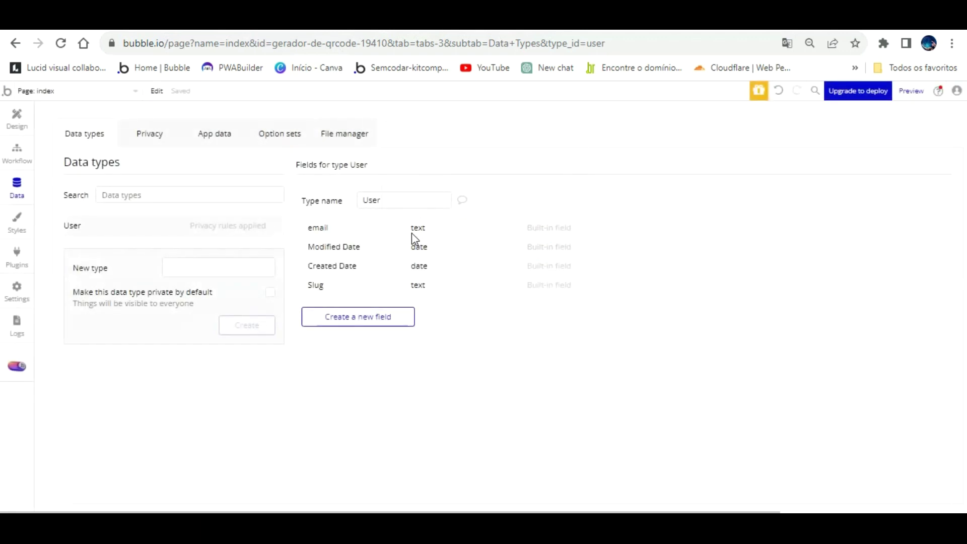
{"action": "left_click", "coordinate": [356, 313]}
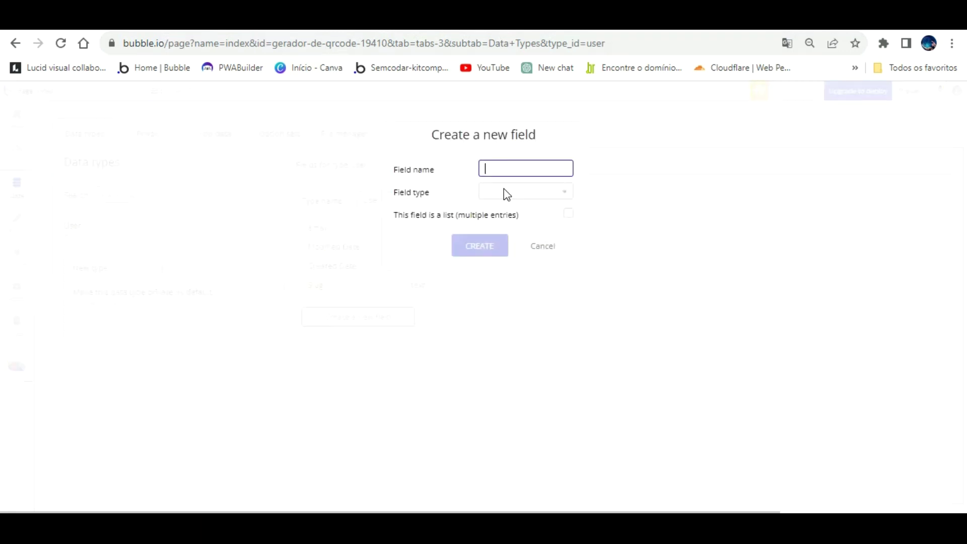
{"action": "type", "text": "SENHA"}
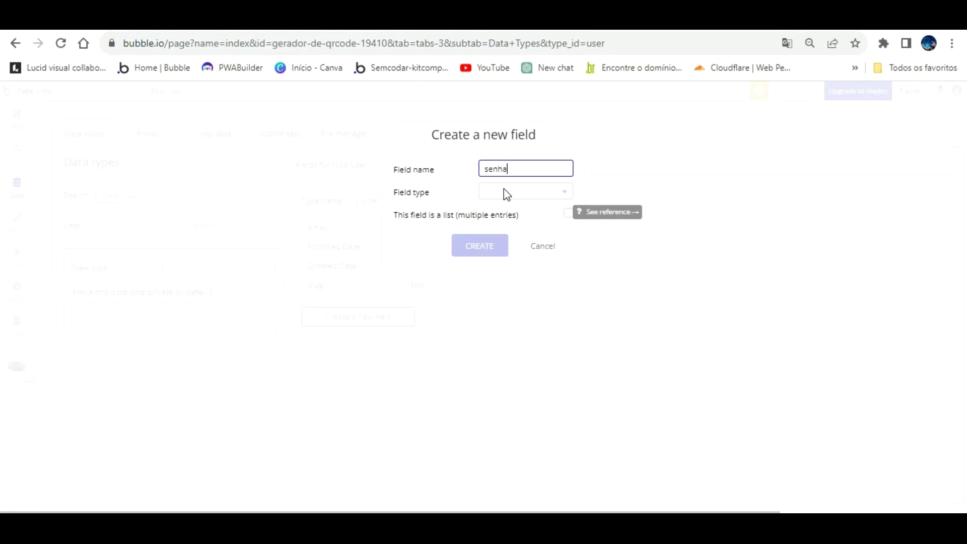
{"action": "left_click", "coordinate": [520, 192]}
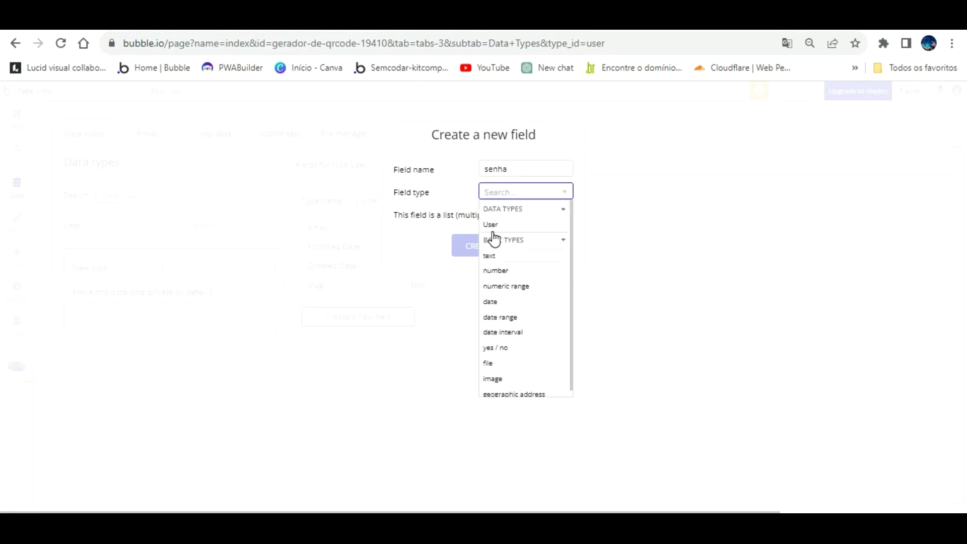
{"action": "left_click", "coordinate": [489, 255]}
{"action": "left_click", "coordinate": [466, 246]}
Start a qrcode field on User and set its type to text.
{"action": "left_click", "coordinate": [359, 335]}
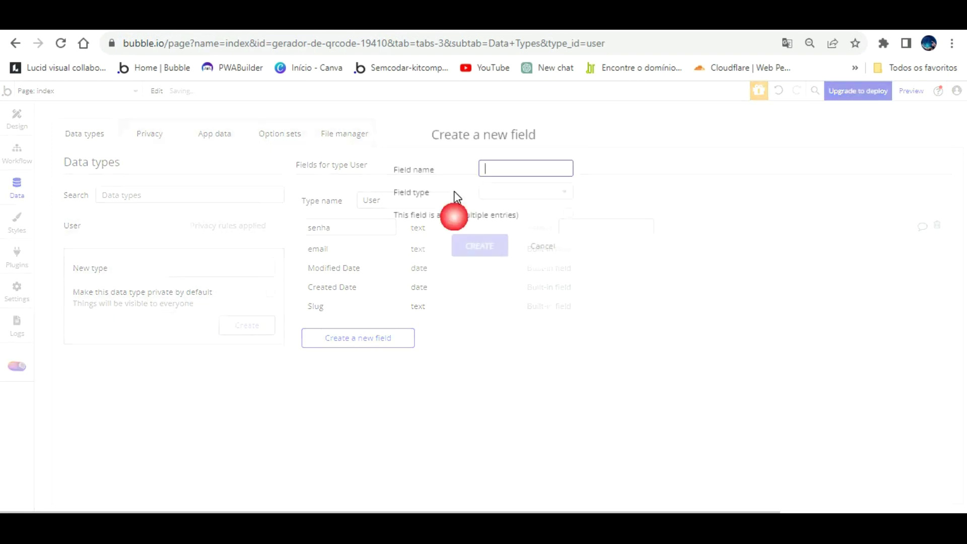
{"action": "type", "text": "qrco"}
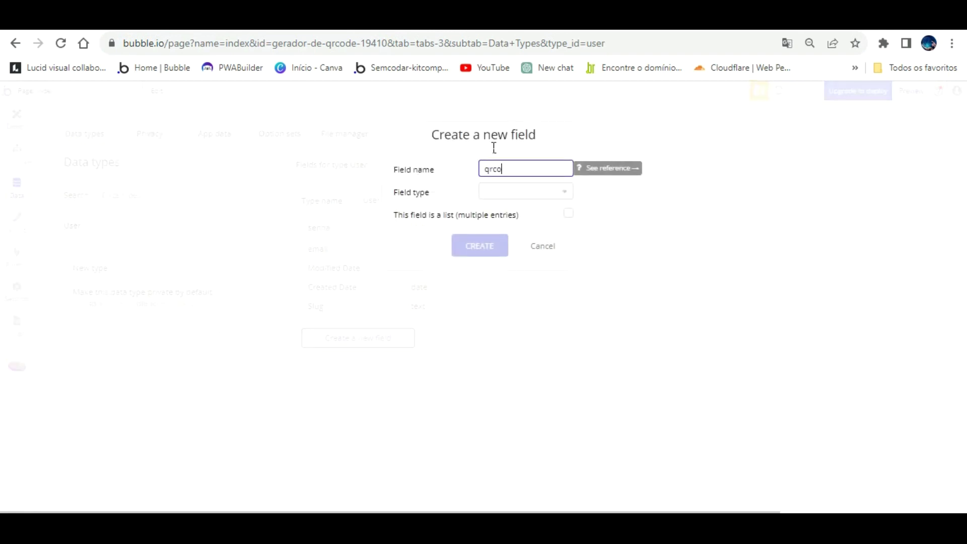
{"action": "left_click", "coordinate": [504, 192]}
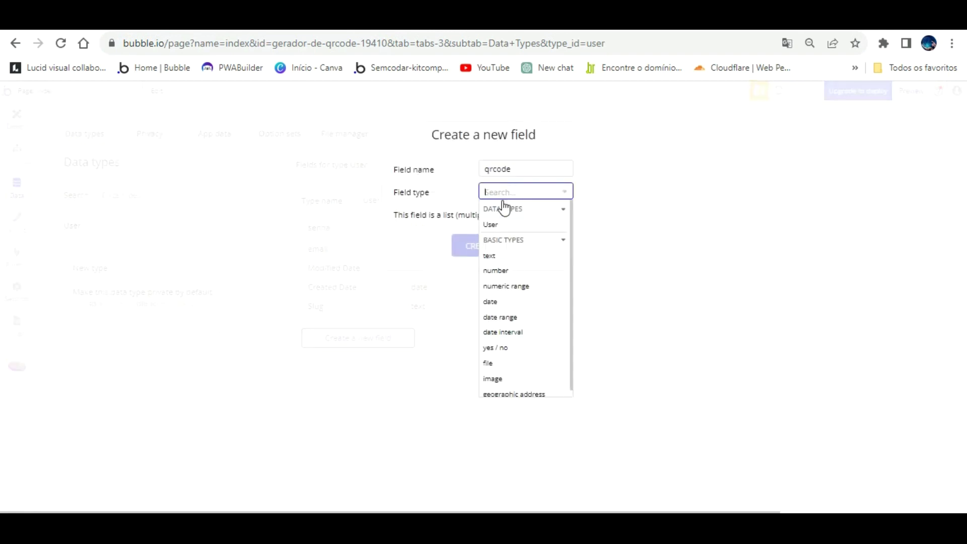
{"action": "left_click", "coordinate": [501, 221]}
{"action": "left_click", "coordinate": [504, 192]}
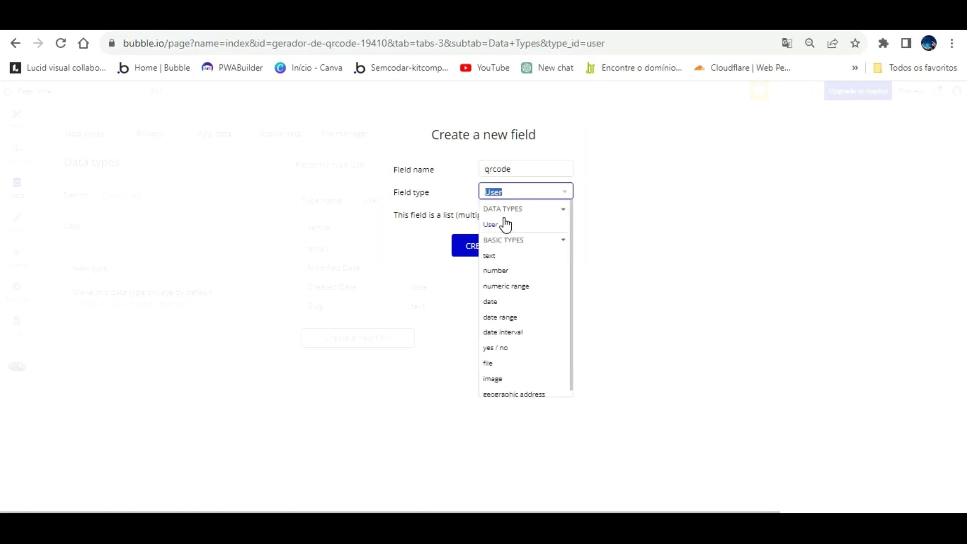
{"action": "left_click", "coordinate": [502, 254]}
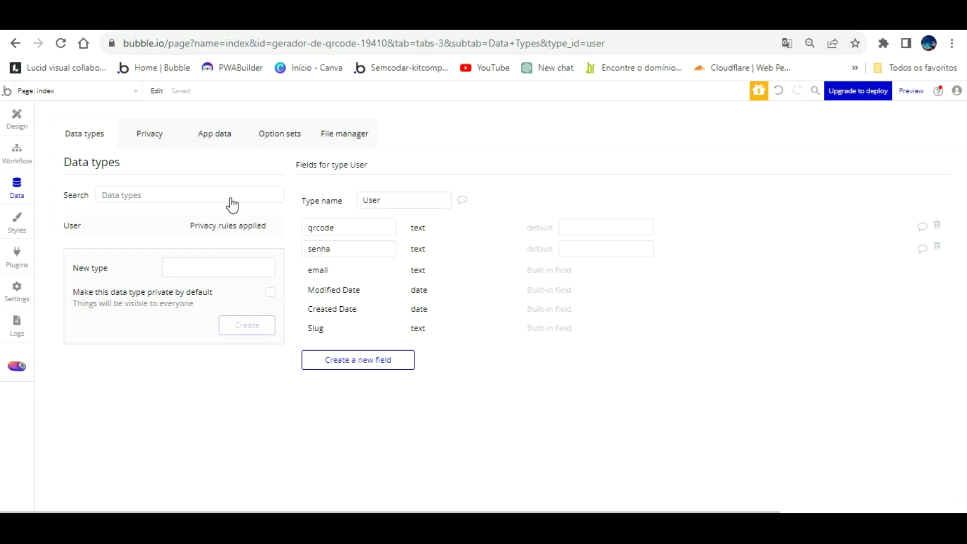
In App data, start a new User entry and enter the user's e-mail address.
{"action": "left_click", "coordinate": [222, 132]}
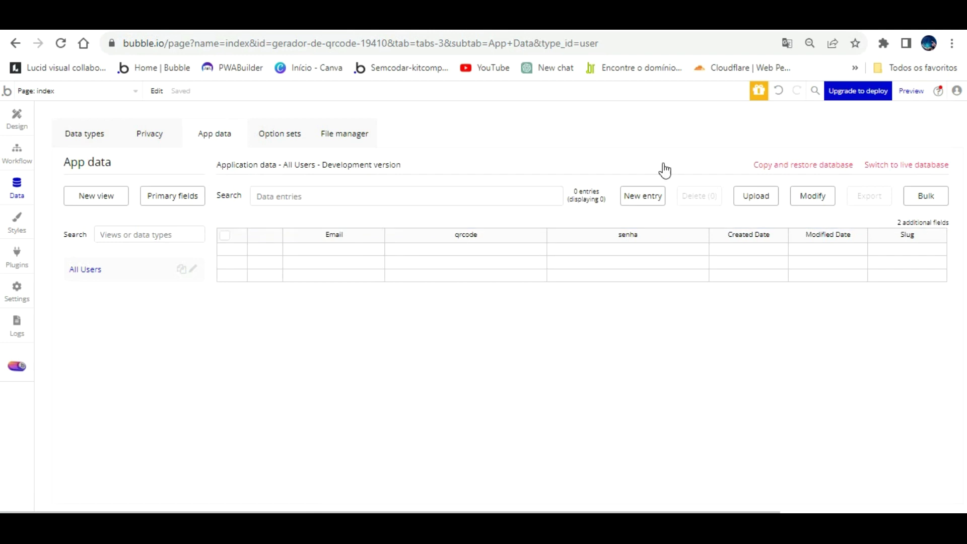
{"action": "left_click", "coordinate": [645, 195]}
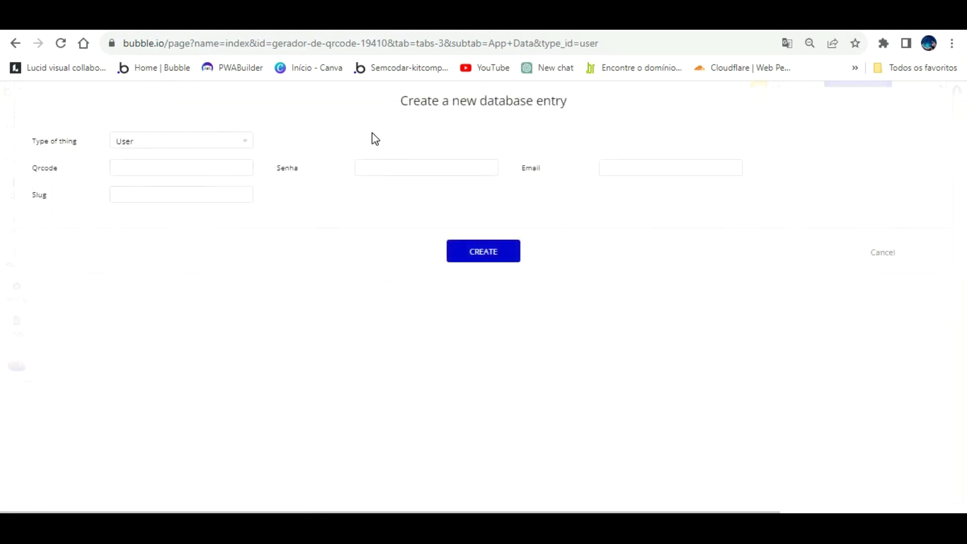
{"action": "left_click", "coordinate": [645, 168]}
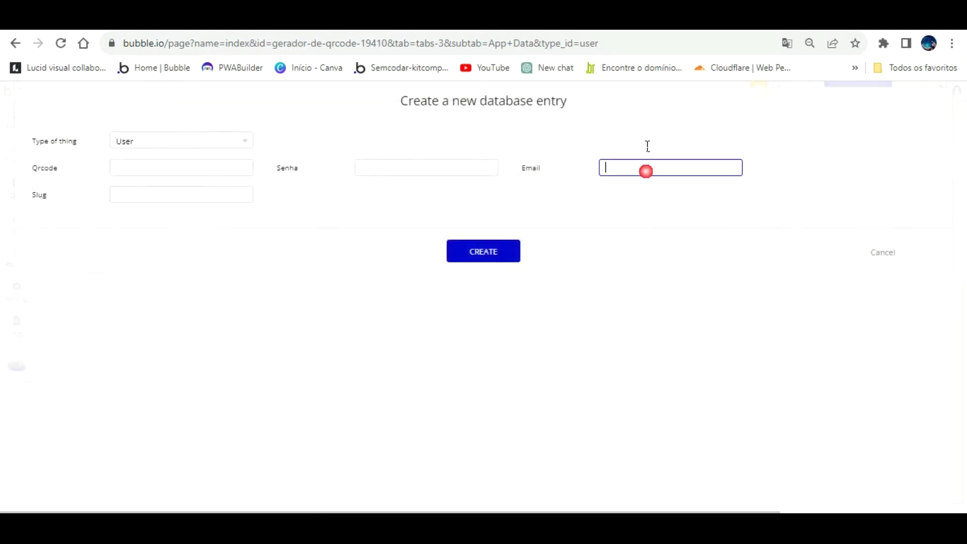
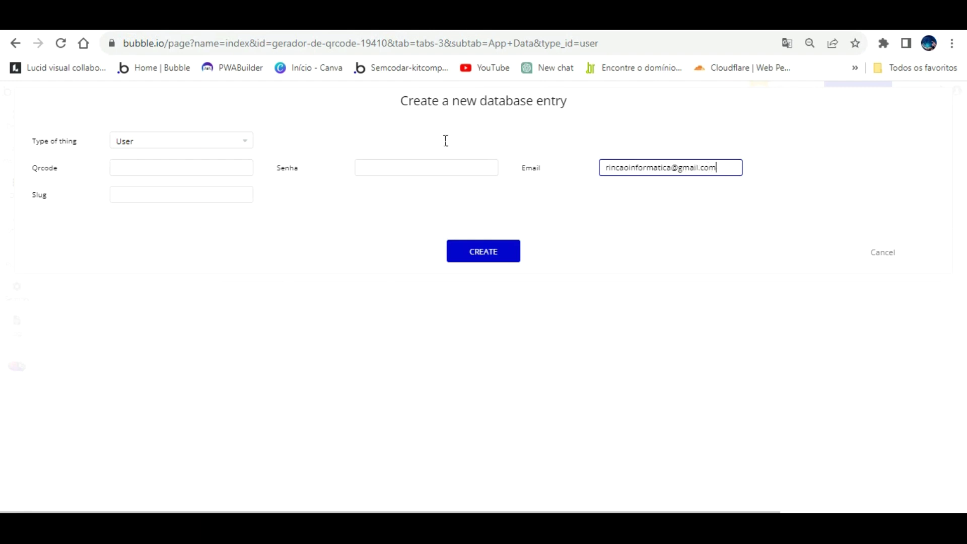
{"action": "left_click", "coordinate": [430, 167]}
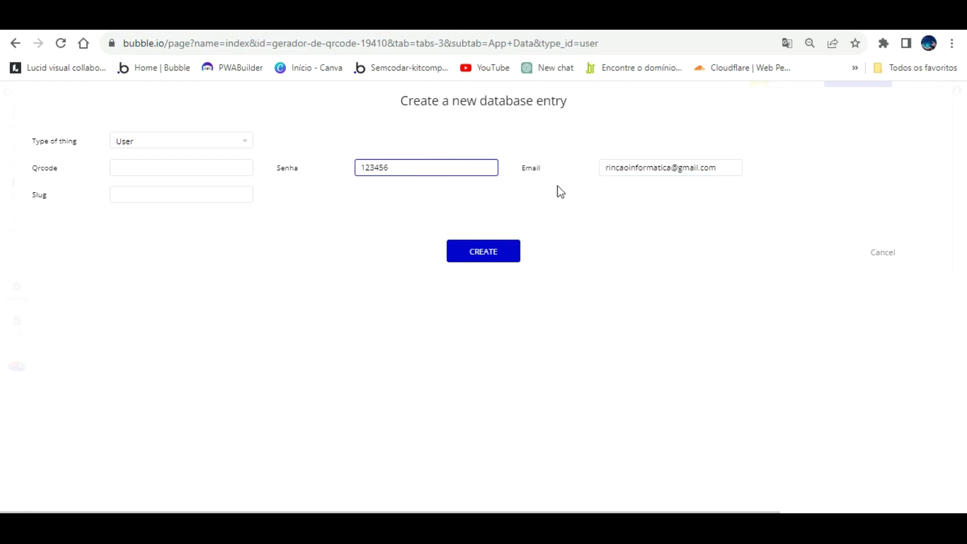
Correct the typo in the new entry's e-mail address.
{"action": "left_click_drag", "start_coordinate": [672, 166], "coordinate": [581, 148]}
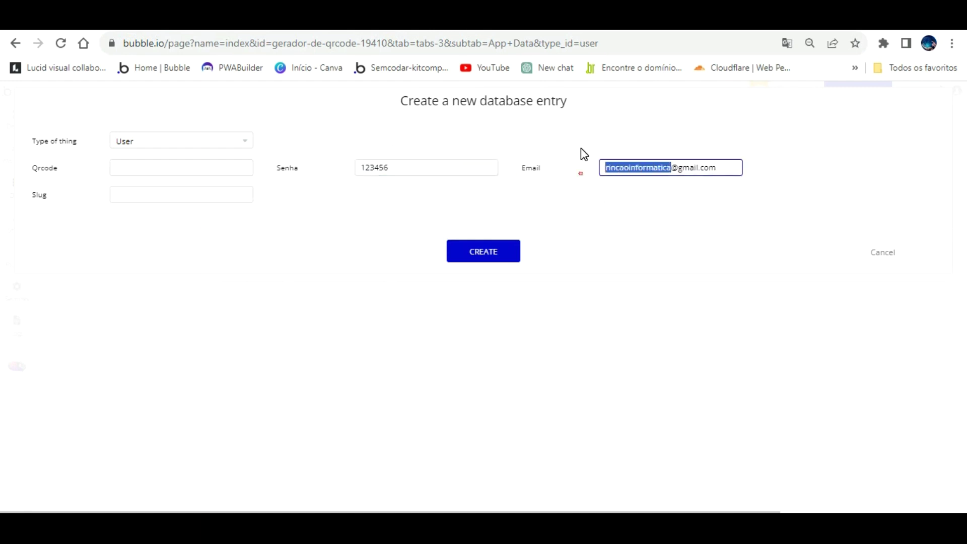
{"action": "key", "text": "BackSpace"}
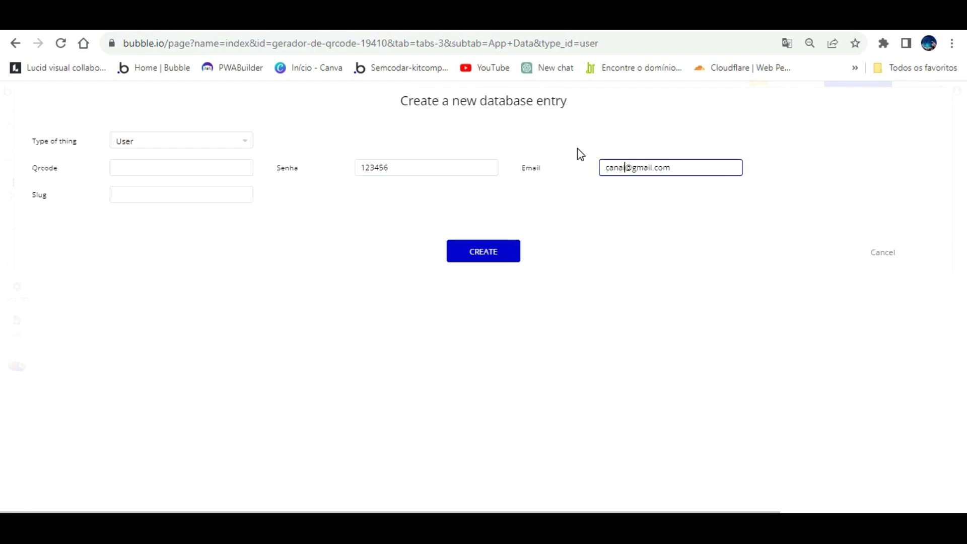
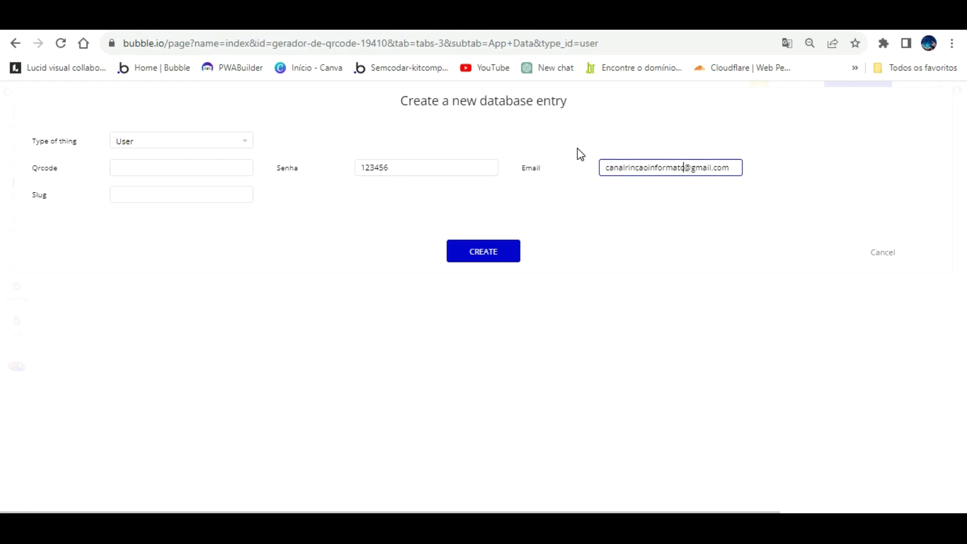
Create the User entry, dismiss the confirmation, and run the app as that user.
{"action": "left_click", "coordinate": [497, 245]}
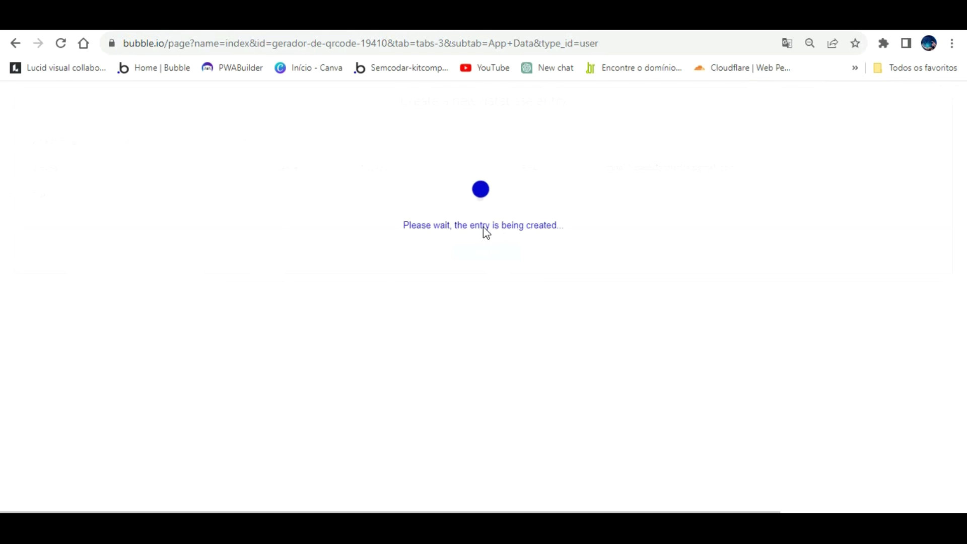
{"action": "left_click", "coordinate": [491, 216]}
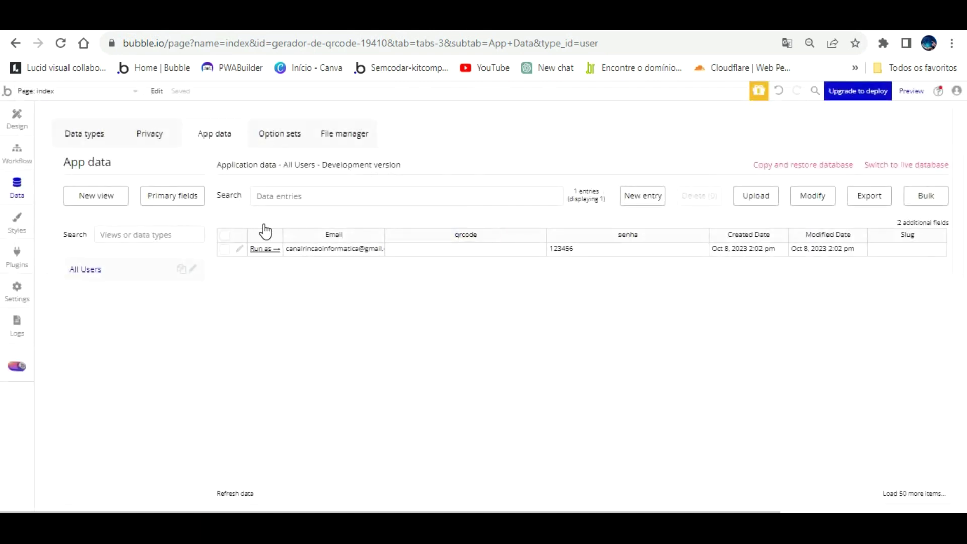
{"action": "left_click", "coordinate": [265, 249]}
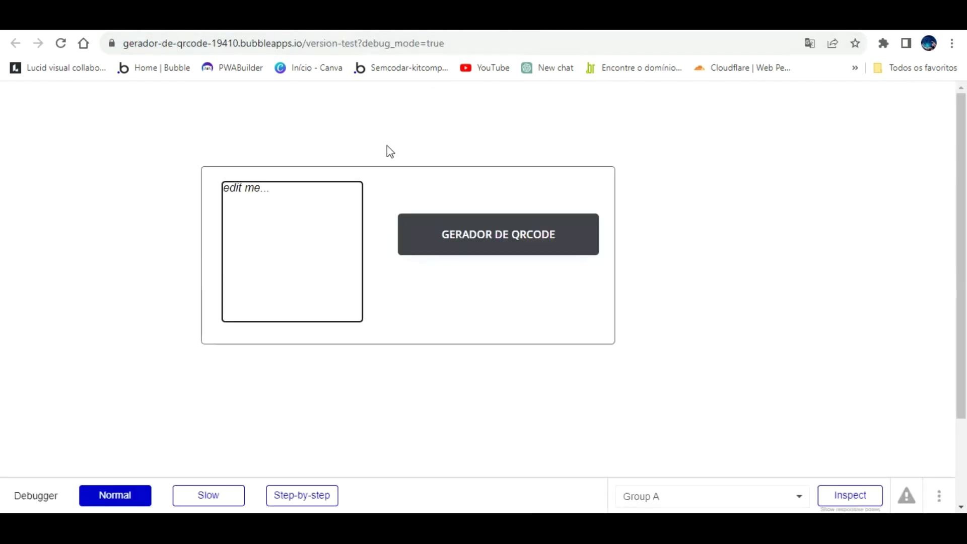
Reload the test page with debug_mode set to false in the URL.
{"action": "left_click", "coordinate": [456, 44]}
{"action": "double_click", "coordinate": [461, 43]}
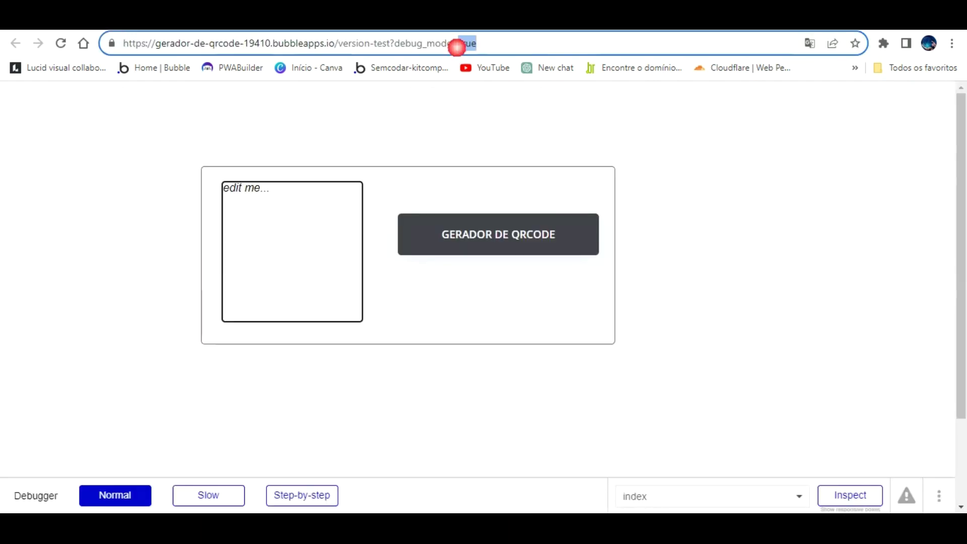
{"action": "type", "text": "false"}
{"action": "key", "text": "Return"}
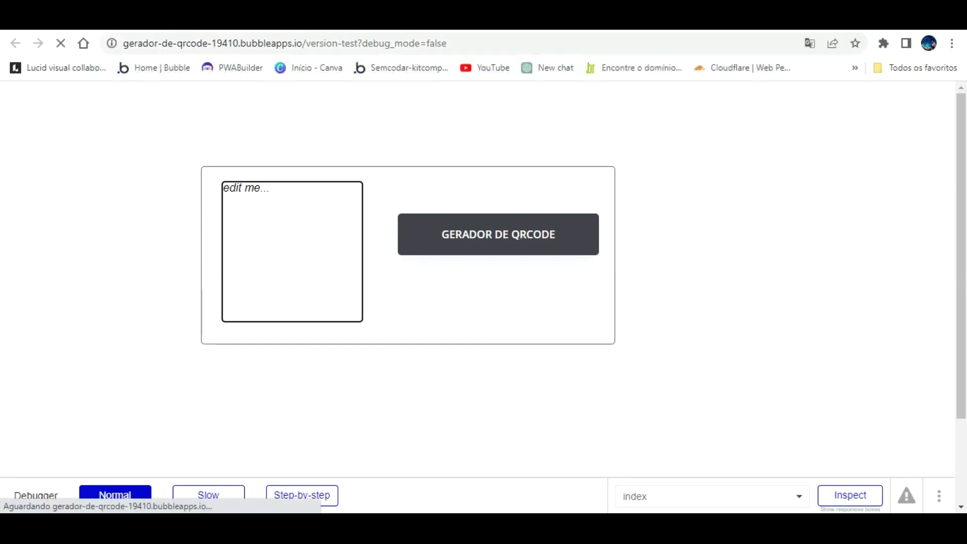
Back in the editor's Design tab, draw a Text element near the index page's top-right.
{"action": "key", "text": "ctrl+Tab"}
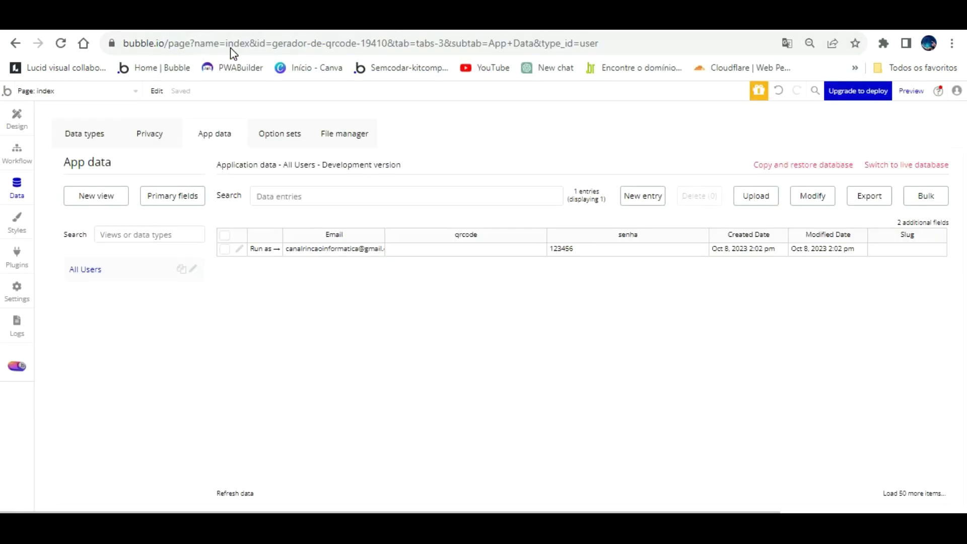
{"action": "left_click", "coordinate": [16, 115]}
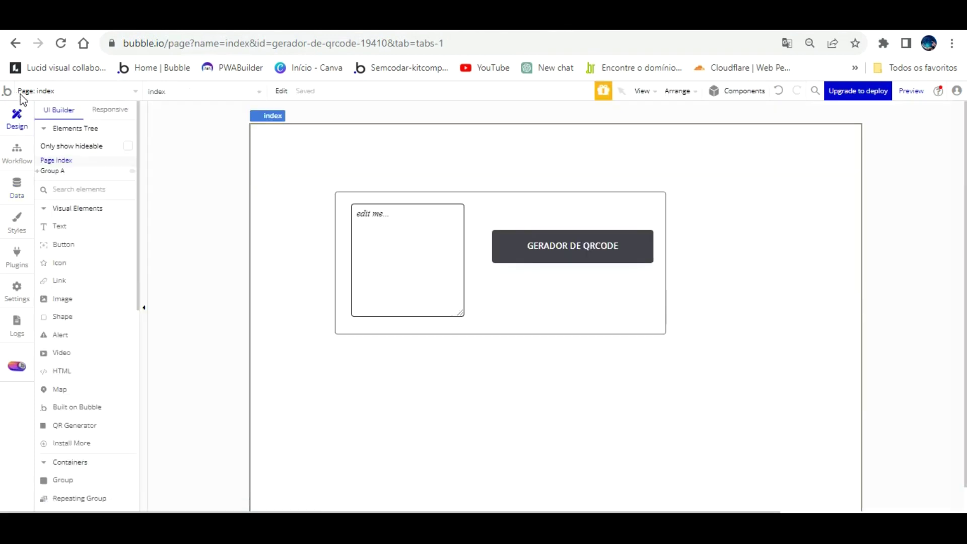
{"action": "left_click", "coordinate": [60, 226]}
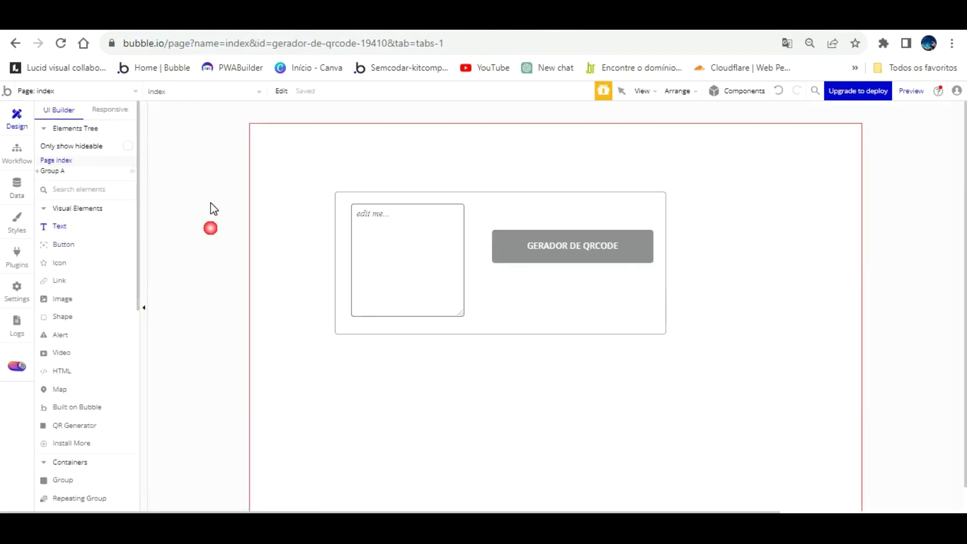
{"action": "left_click_drag", "start_coordinate": [715, 110], "coordinate": [810, 134]}
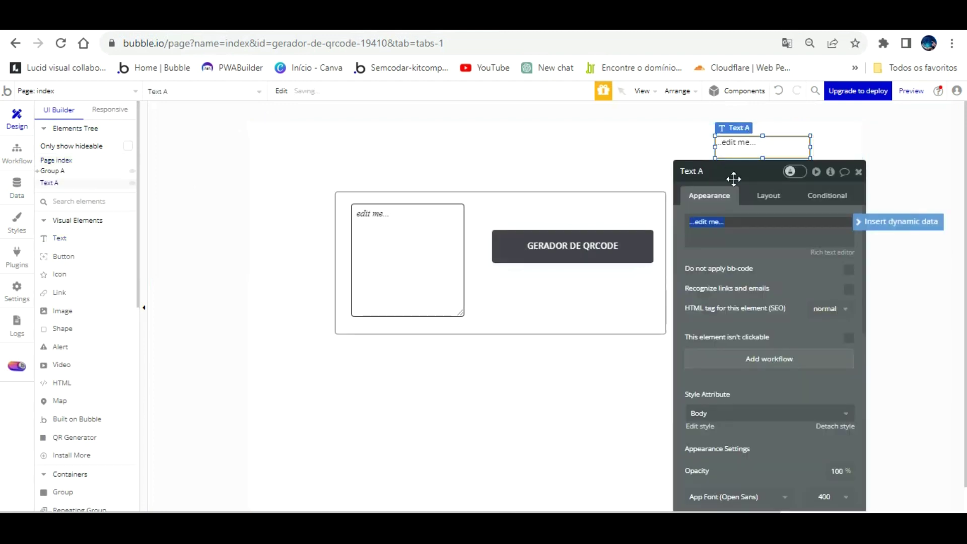
Make the new text display dynamic Current User data, then go to the Data section.
{"action": "left_click", "coordinate": [888, 222]}
{"action": "left_click", "coordinate": [725, 253]}
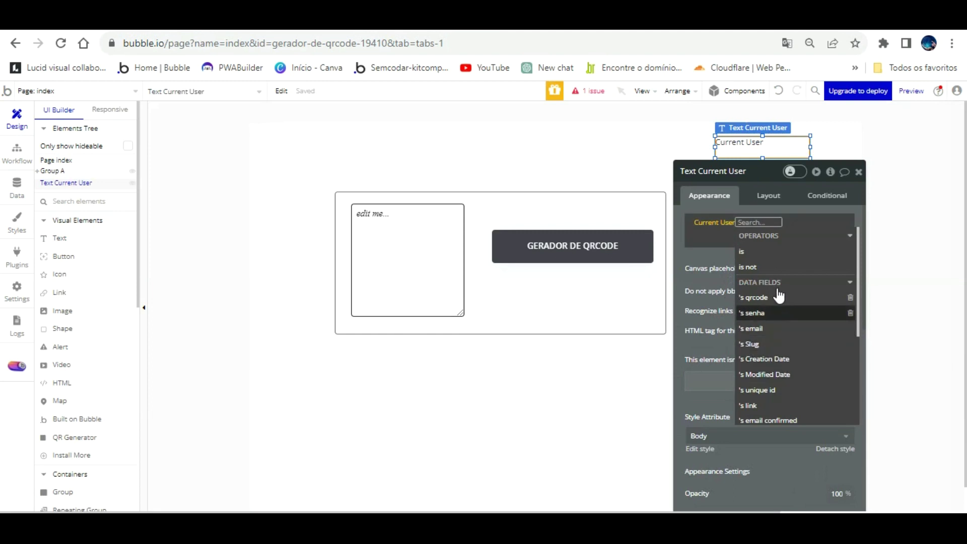
{"action": "left_click", "coordinate": [711, 241]}
{"action": "left_click", "coordinate": [19, 179]}
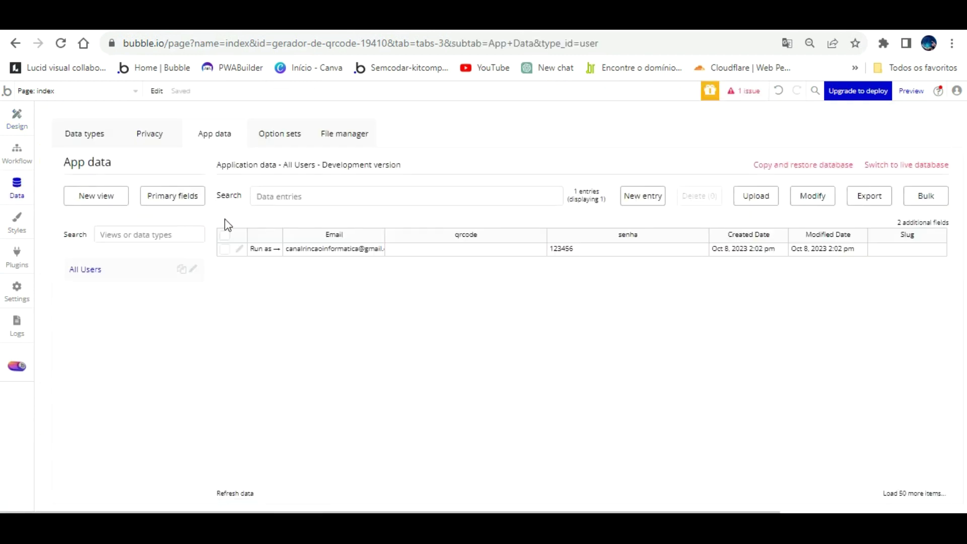
Add a text field named nome to the User data type.
{"action": "left_click", "coordinate": [90, 126]}
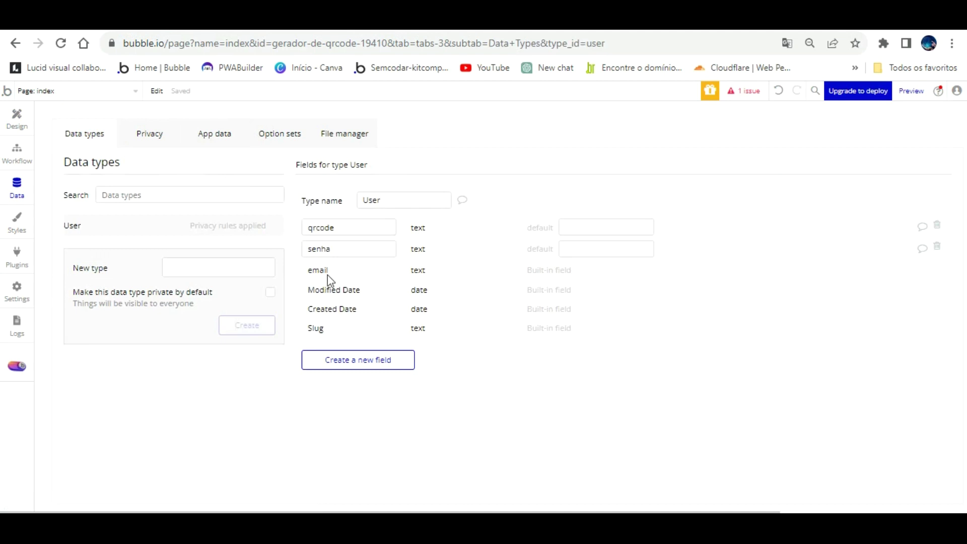
{"action": "left_click", "coordinate": [363, 359]}
{"action": "type", "text": "nome"}
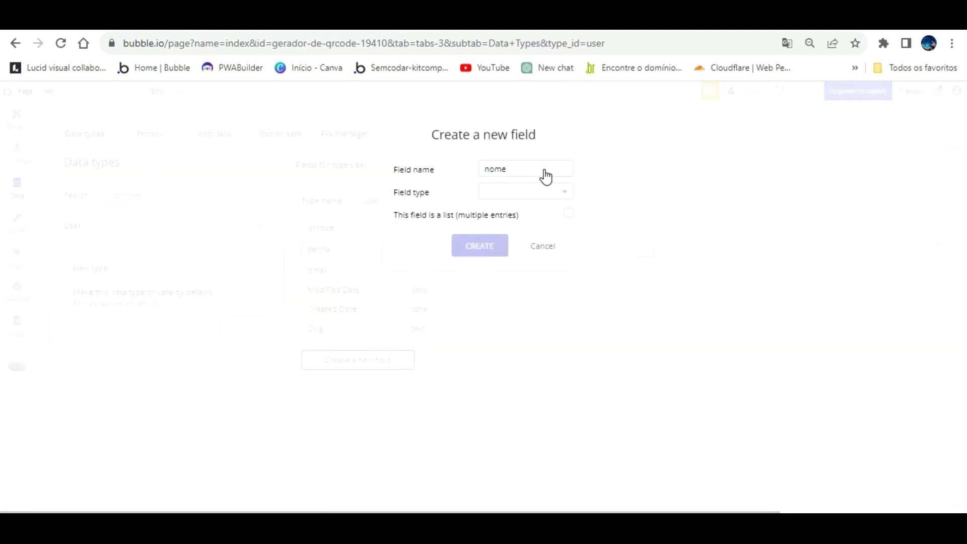
{"action": "left_click", "coordinate": [544, 191]}
{"action": "left_click", "coordinate": [504, 252]}
{"action": "left_click", "coordinate": [480, 246]}
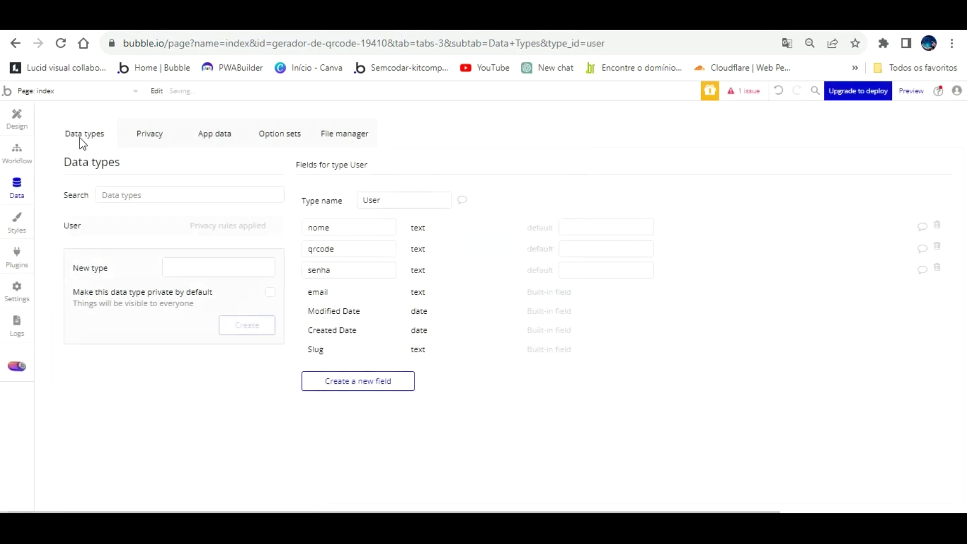
Edit the existing User entry, fill in the user's name as nome, and save.
{"action": "left_click", "coordinate": [214, 133]}
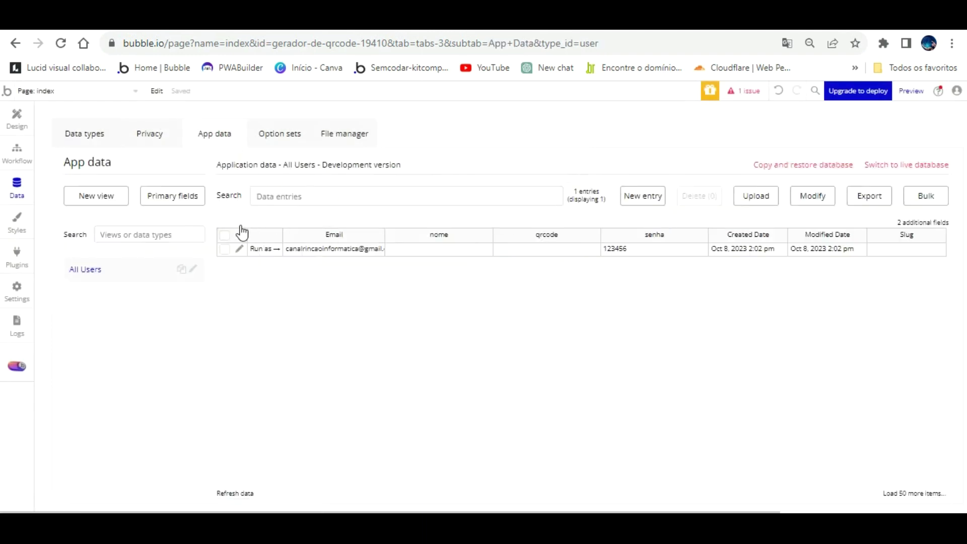
{"action": "left_click", "coordinate": [239, 249]}
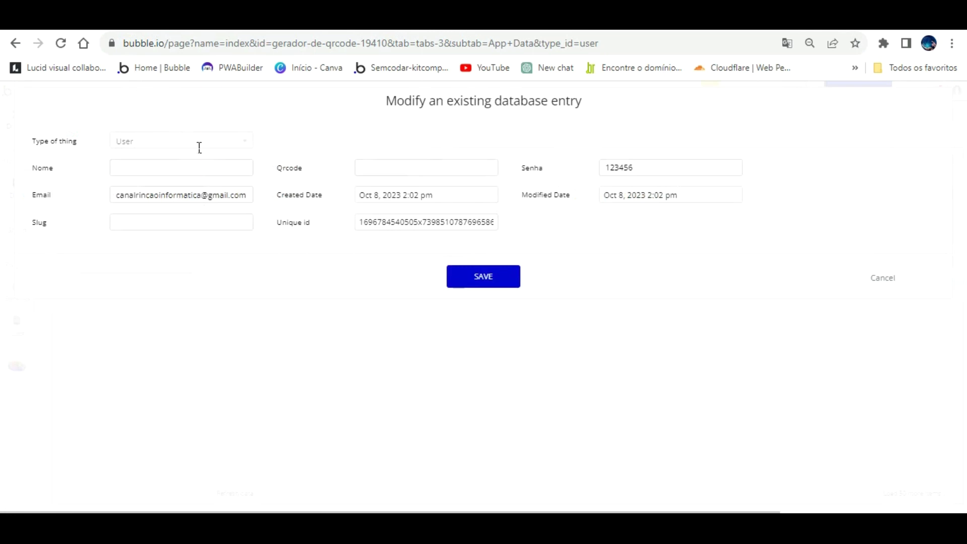
{"action": "left_click", "coordinate": [146, 166]}
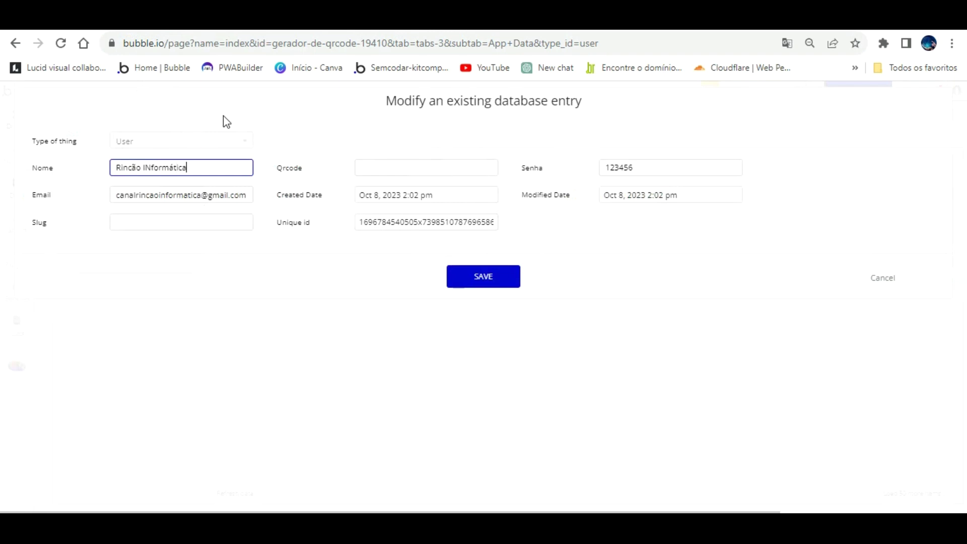
{"action": "left_click", "coordinate": [483, 276]}
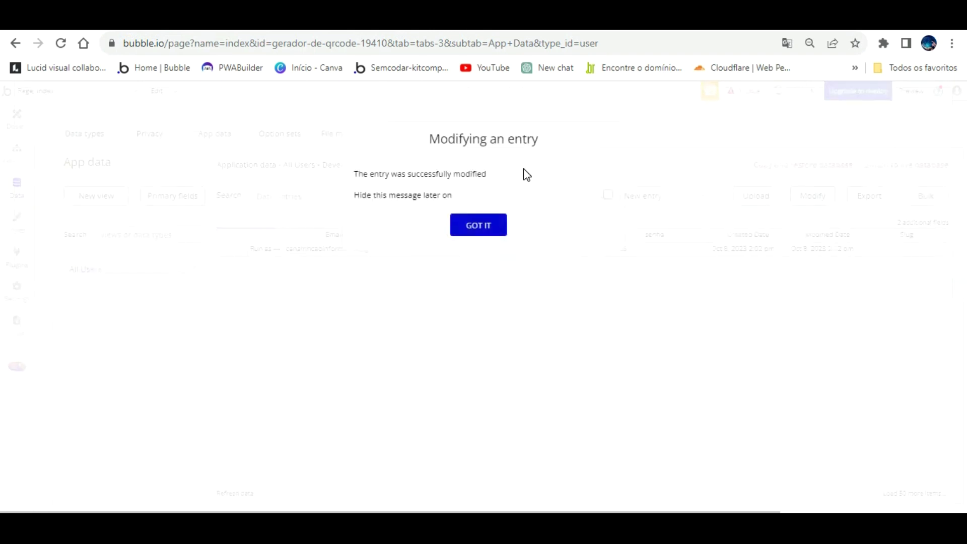
{"action": "left_click", "coordinate": [485, 222]}
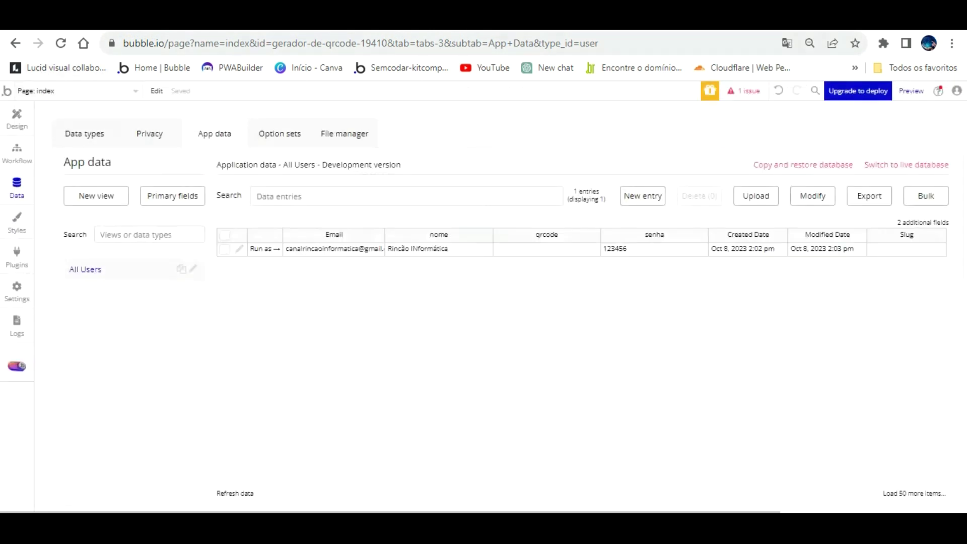
Change the text element's expression to Current User's nome.
{"action": "left_click", "coordinate": [17, 118]}
{"action": "left_click", "coordinate": [752, 220]}
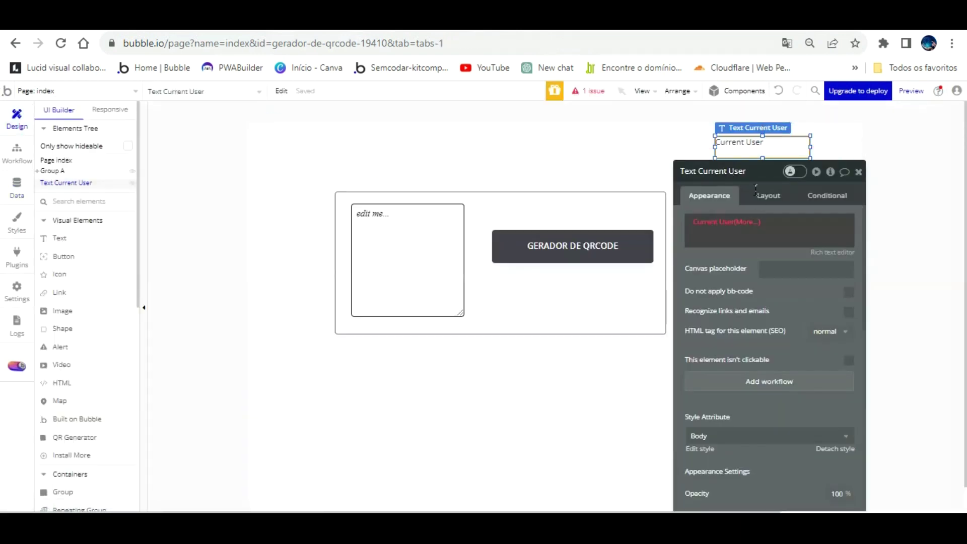
{"action": "left_click", "coordinate": [770, 296]}
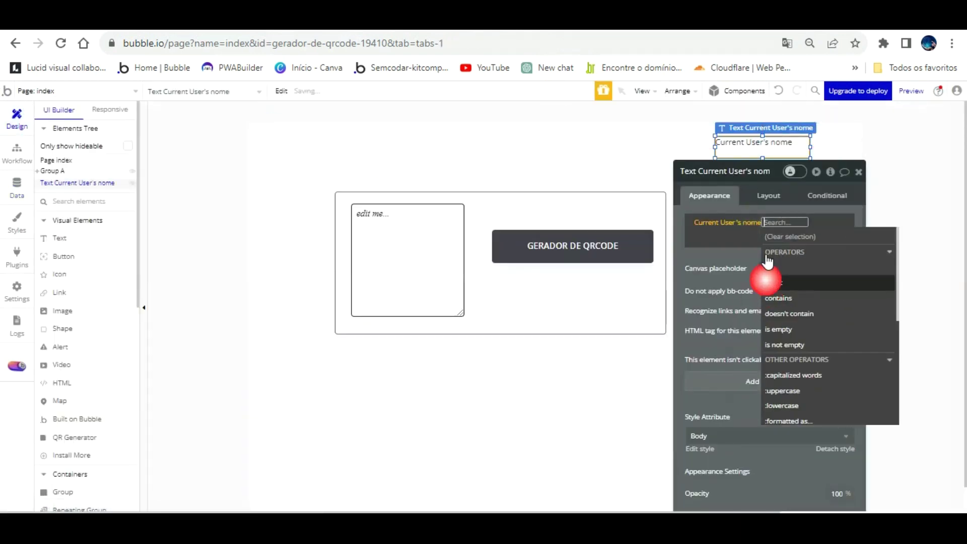
{"action": "left_click", "coordinate": [725, 225]}
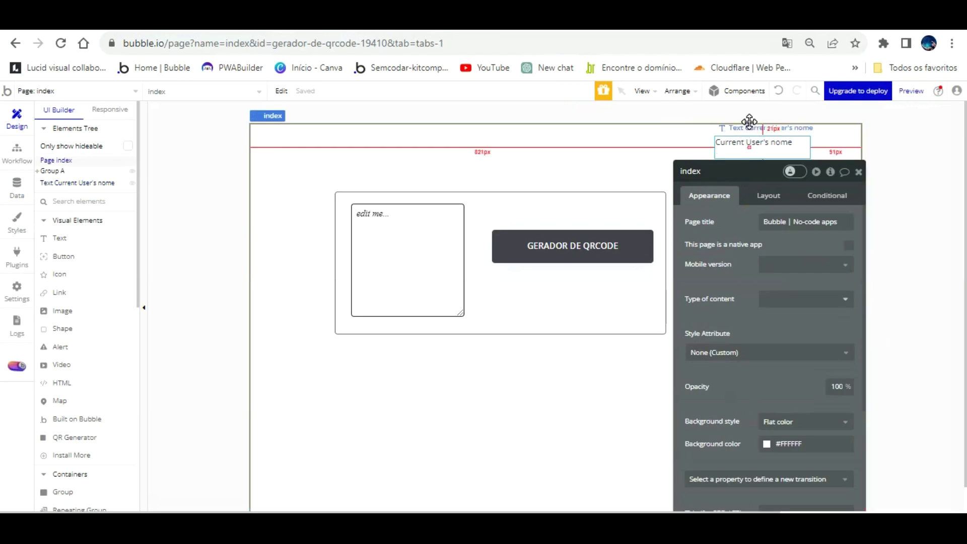
Centre the text horizontally and vertically, then reload the test preview.
{"action": "scroll", "coordinate": [785, 340], "scroll_direction": "down", "scroll_amount": 5}
{"action": "left_click", "coordinate": [768, 259]}
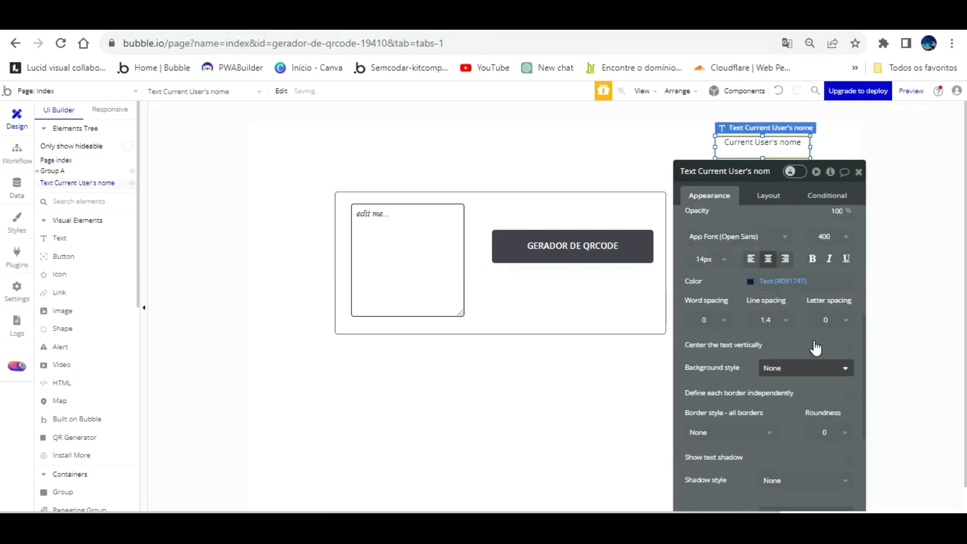
{"action": "left_click", "coordinate": [849, 345]}
{"action": "scroll", "coordinate": [803, 277], "scroll_direction": "up", "scroll_amount": 3}
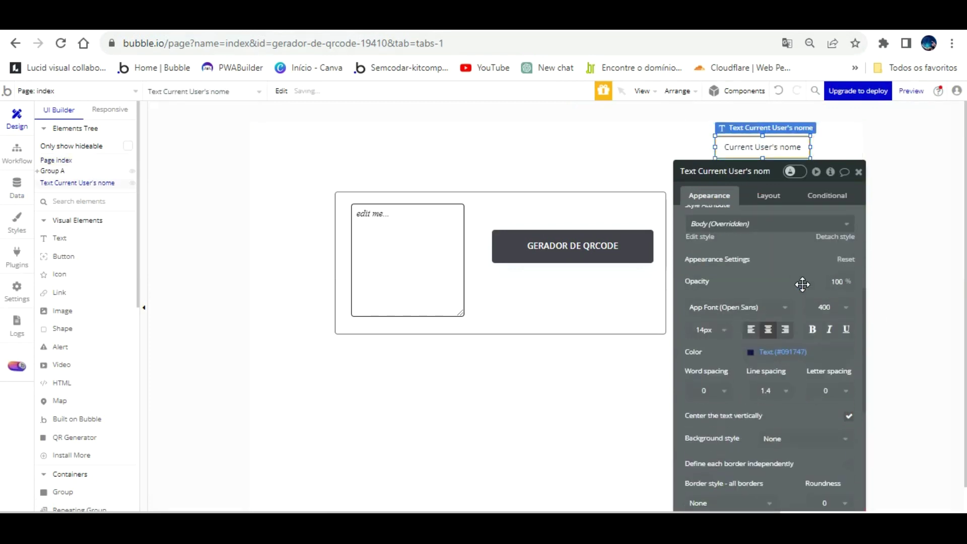
{"action": "left_click", "coordinate": [320, 98]}
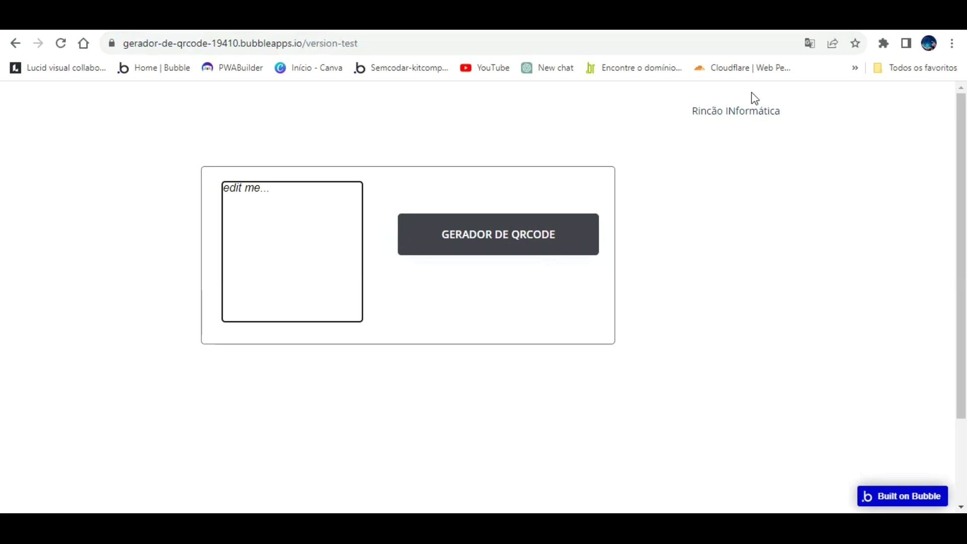
Switch from the version-test preview back to the Bubble editor's design view.
{"action": "key", "text": "ctrl+shift+Tab"}
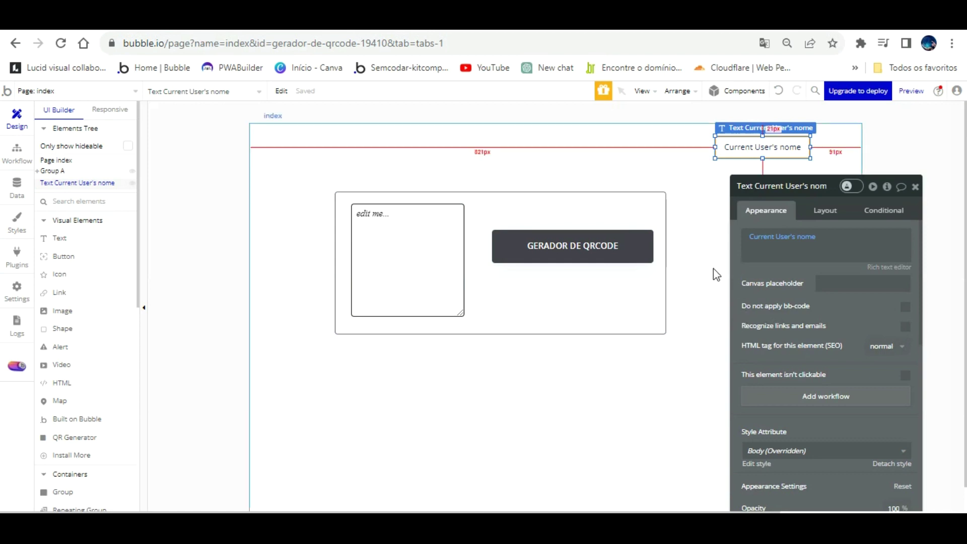
Add a Generate QR action as Step 1 of the GERADOR DE QRCODE button's click workflow.
{"action": "left_click", "coordinate": [601, 213]}
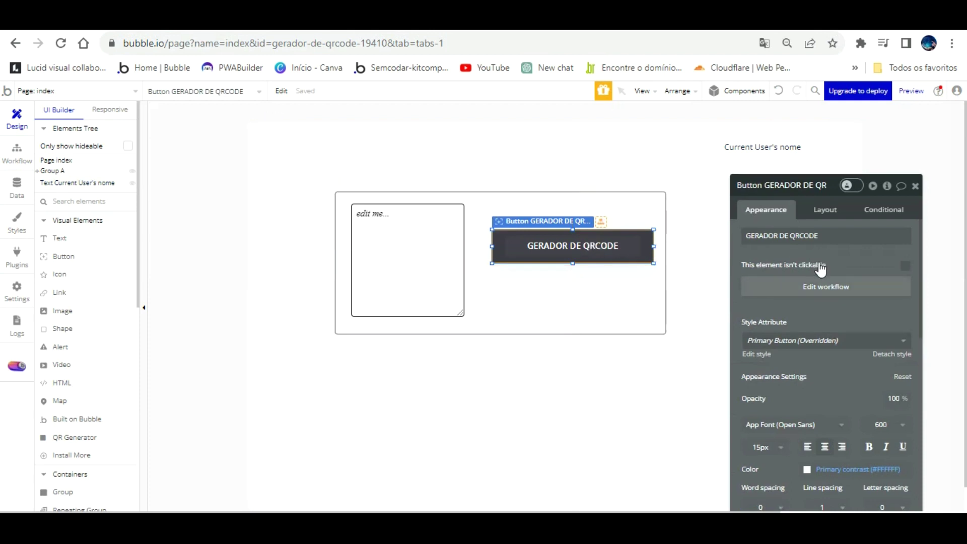
{"action": "left_click", "coordinate": [813, 285]}
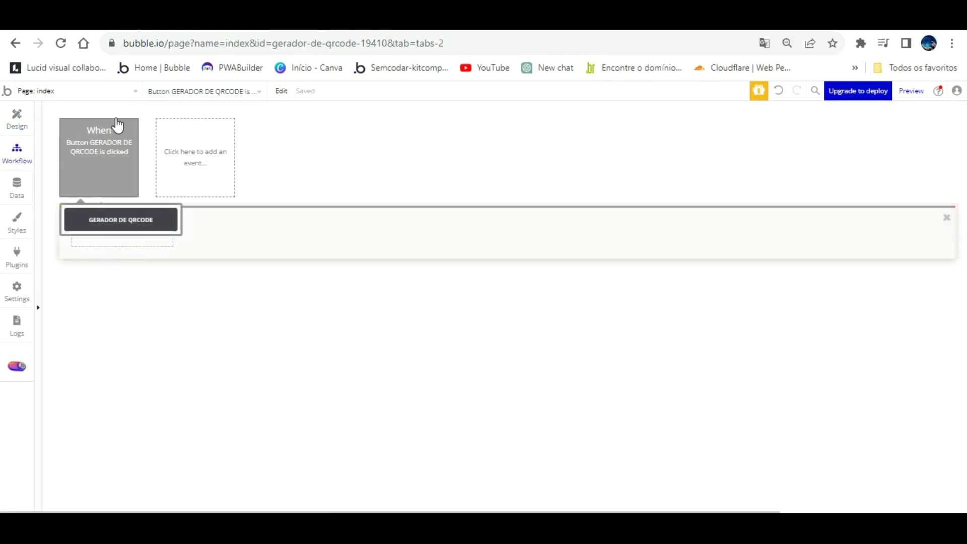
{"action": "left_click", "coordinate": [129, 231]}
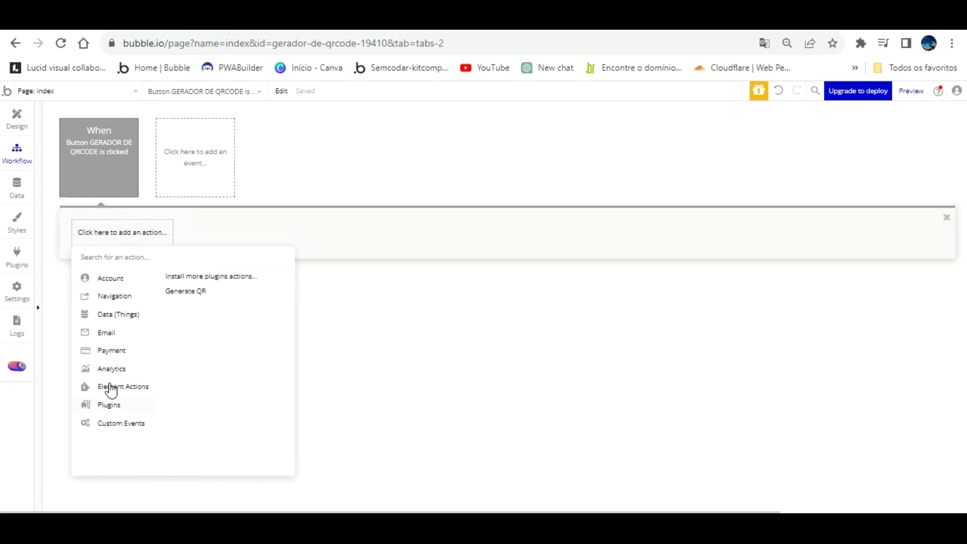
{"action": "left_click", "coordinate": [190, 292]}
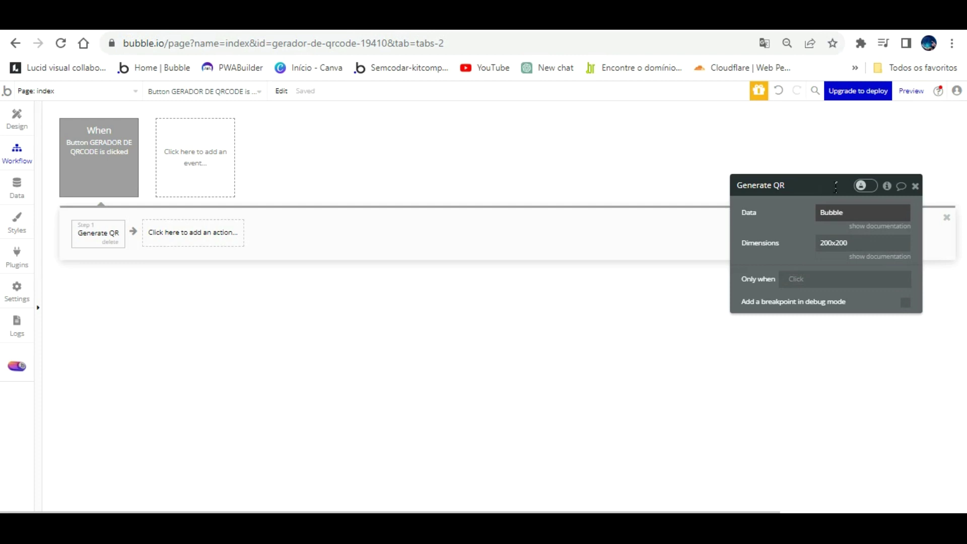
{"action": "double_click", "coordinate": [835, 211]}
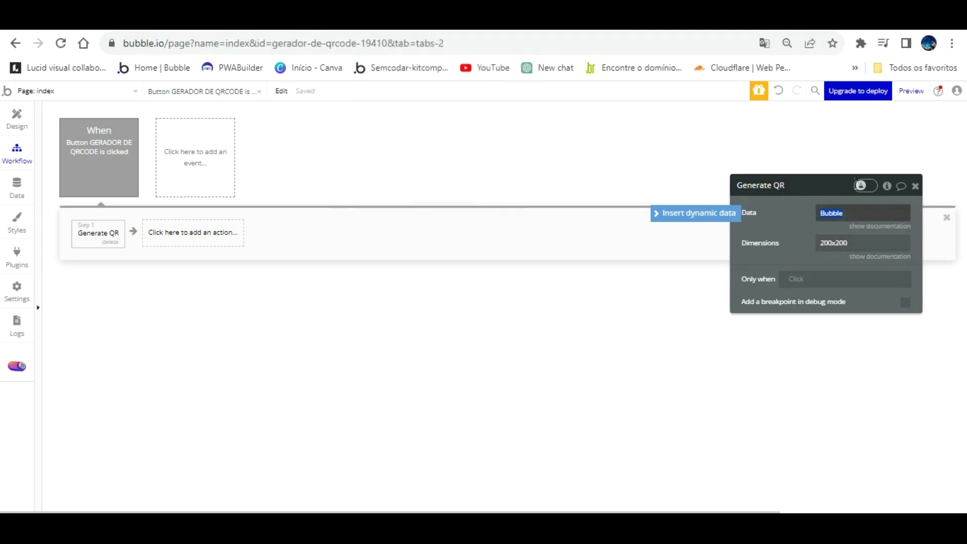
Replace the Generate QR data value 'Bubble' with the YouTube channel link.
{"action": "right_click", "coordinate": [840, 185]}
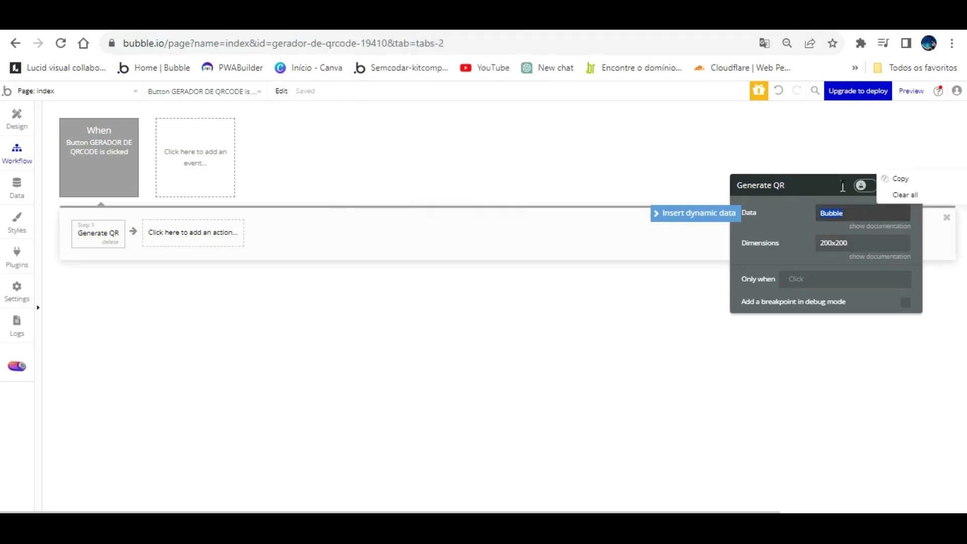
{"action": "left_click", "coordinate": [833, 187]}
{"action": "left_click", "coordinate": [801, 190]}
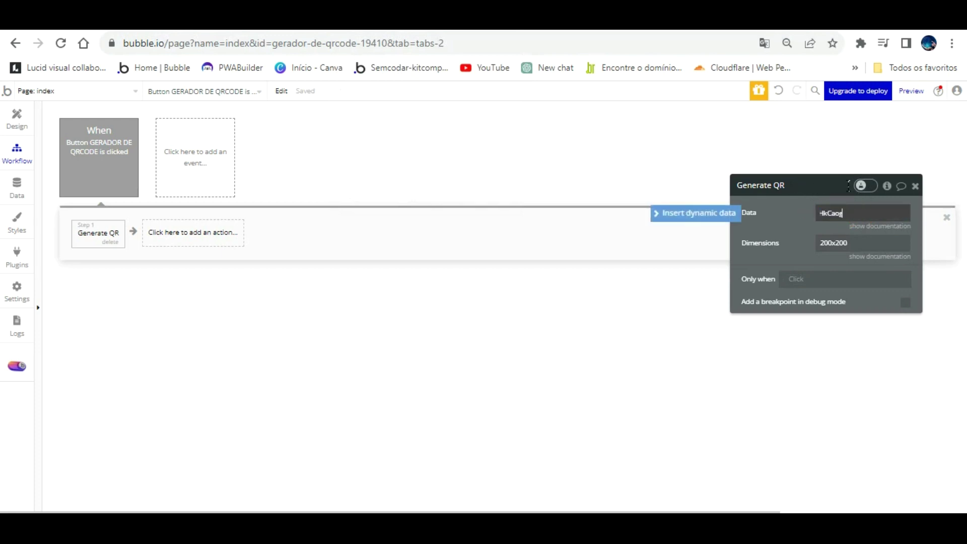
{"action": "left_click", "coordinate": [798, 200]}
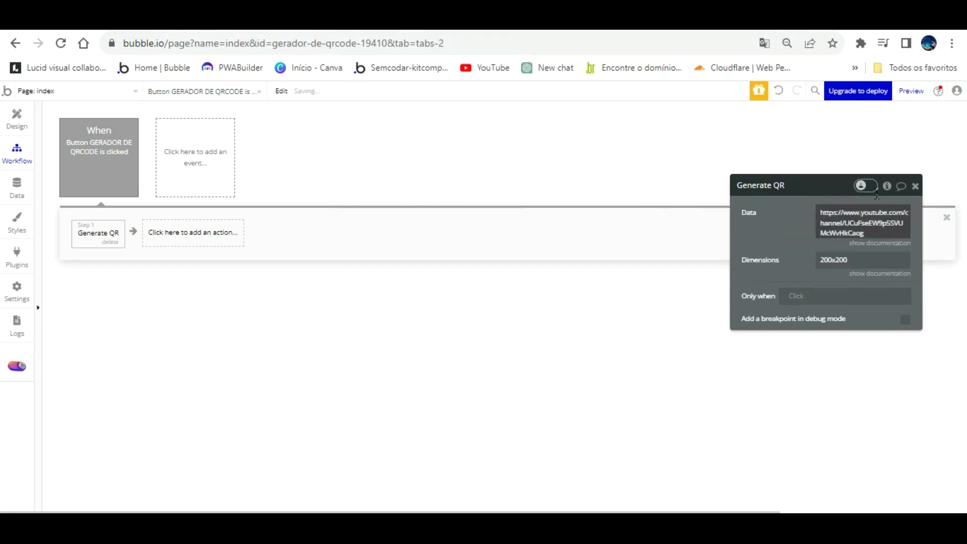
{"action": "left_click", "coordinate": [775, 236]}
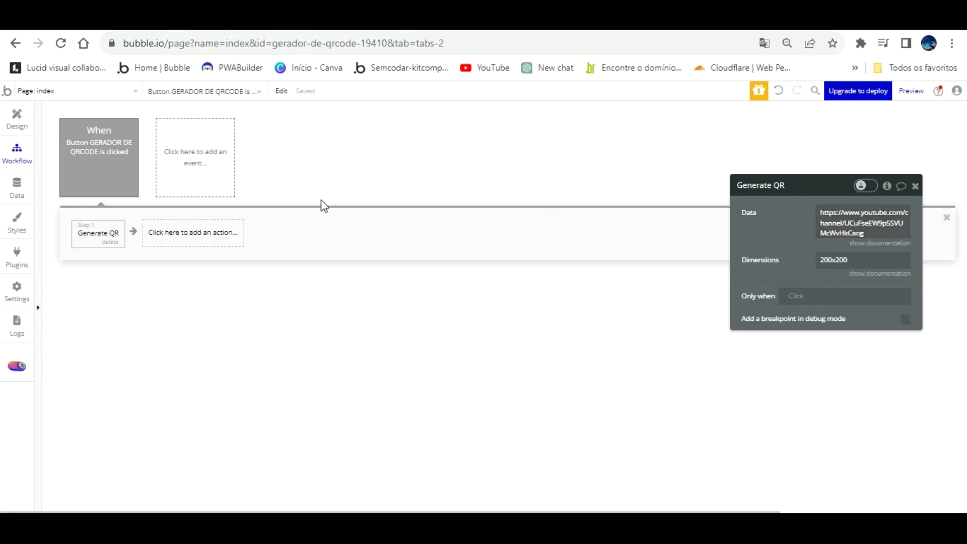
{"action": "left_click", "coordinate": [898, 203]}
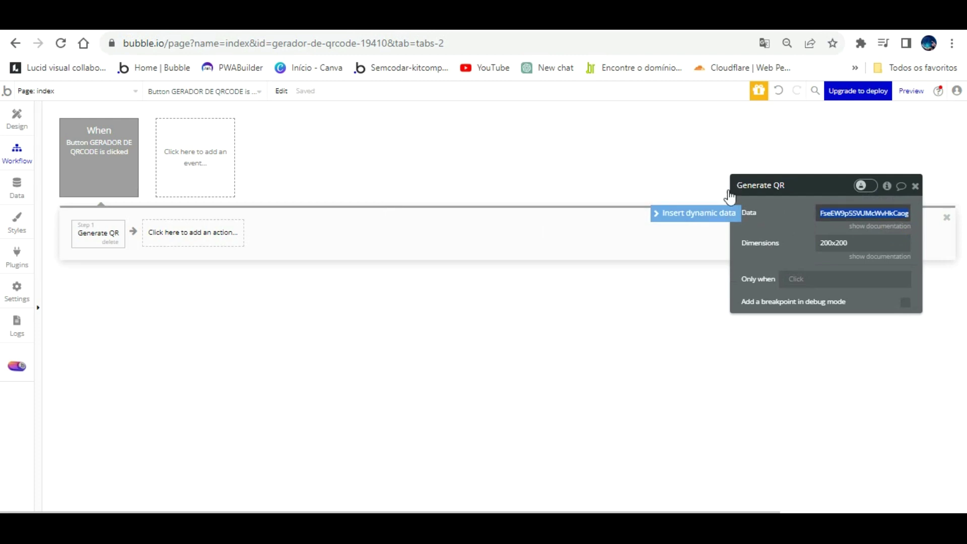
{"action": "left_click", "coordinate": [725, 213]}
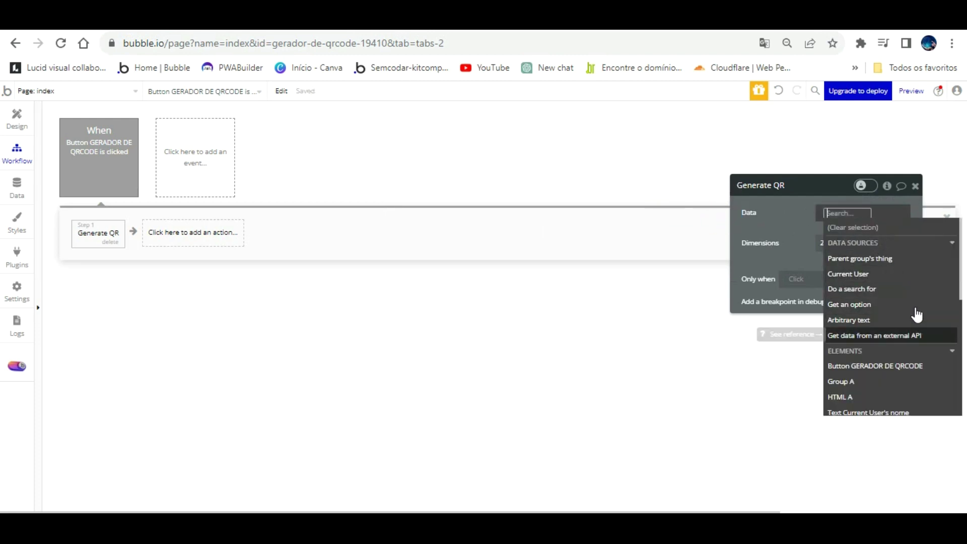
{"action": "left_click", "coordinate": [902, 336]}
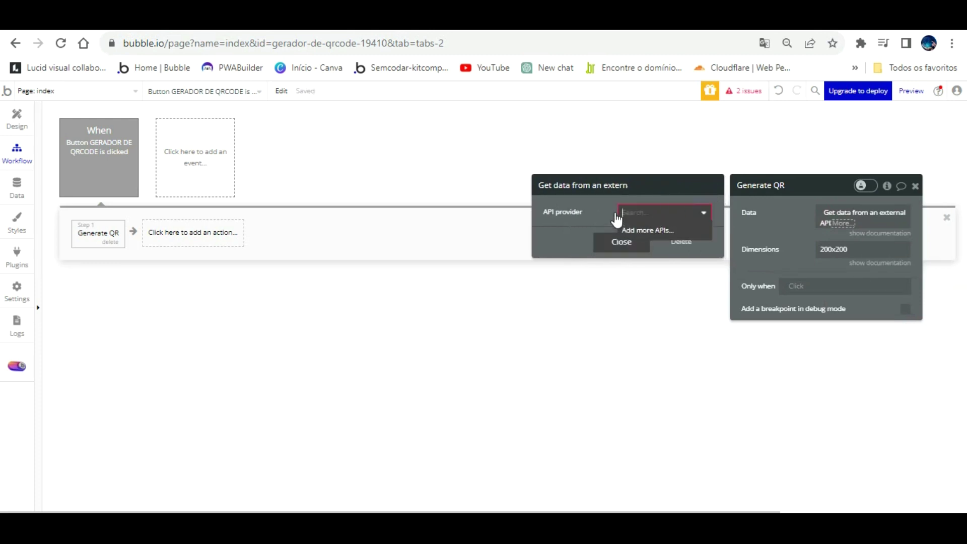
{"action": "left_click", "coordinate": [853, 204]}
{"action": "left_click", "coordinate": [852, 204]}
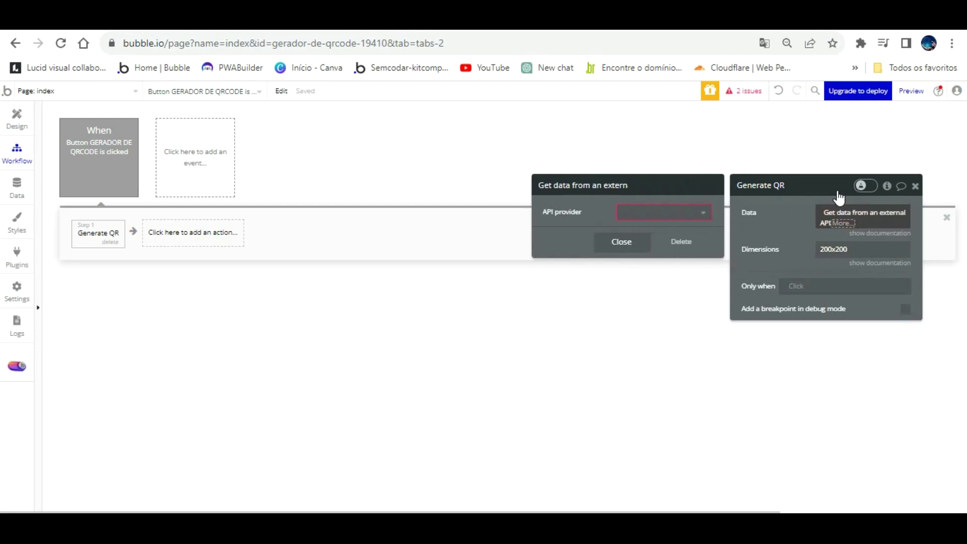
{"action": "left_click", "coordinate": [681, 241]}
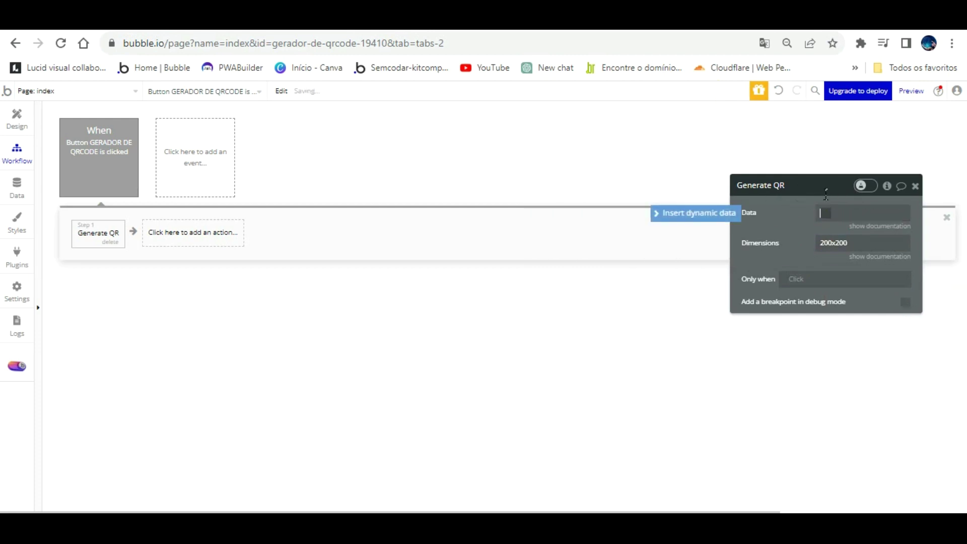
{"action": "left_click", "coordinate": [725, 213]}
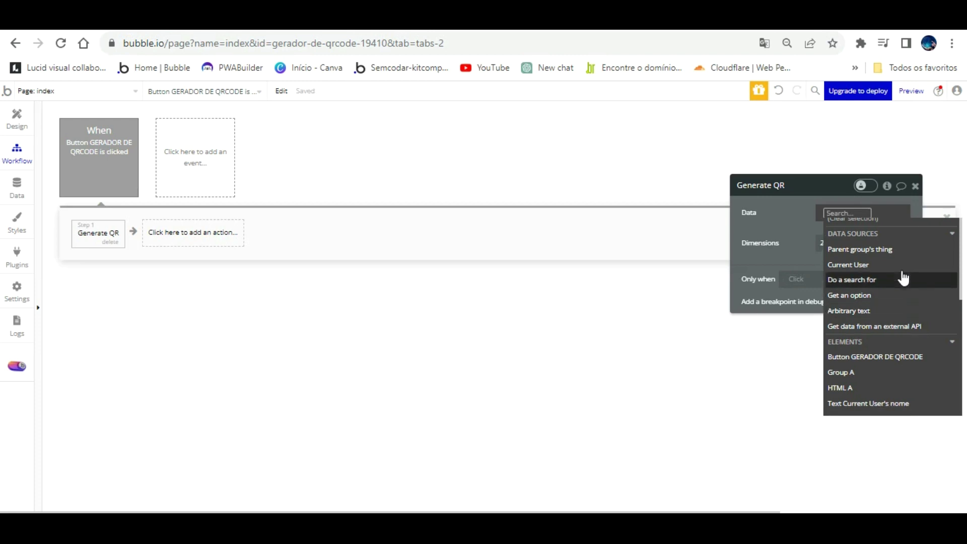
{"action": "scroll", "coordinate": [904, 279], "scroll_direction": "down", "scroll_amount": 3}
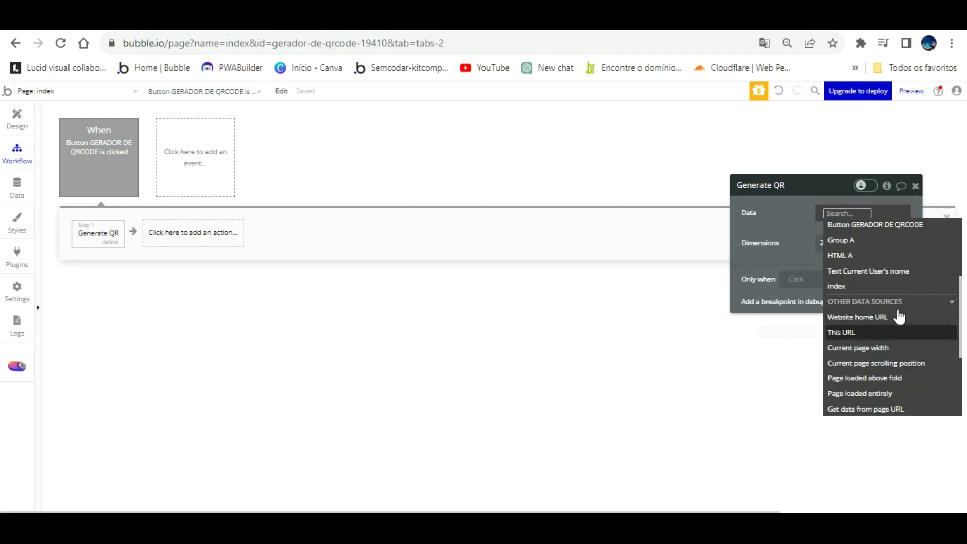
{"action": "left_click", "coordinate": [887, 408]}
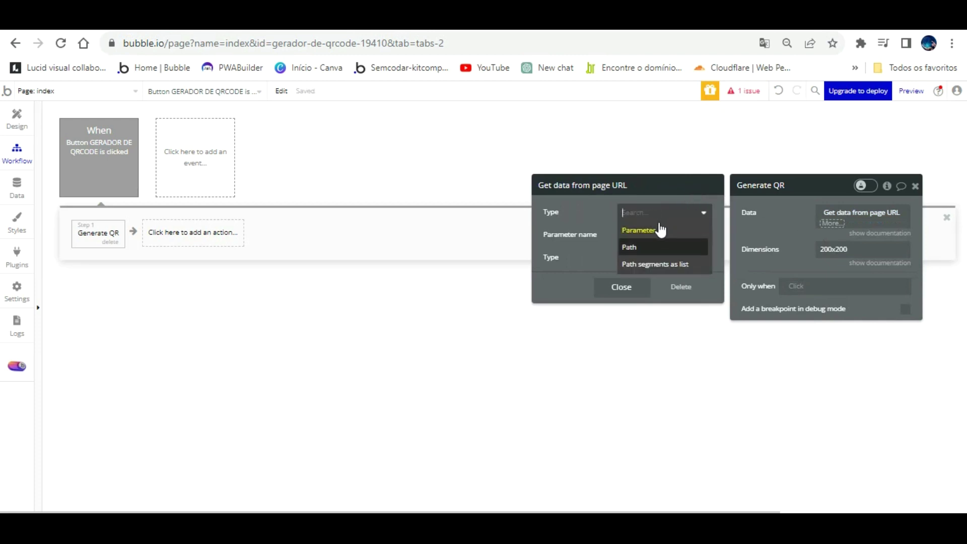
{"action": "left_click", "coordinate": [605, 181]}
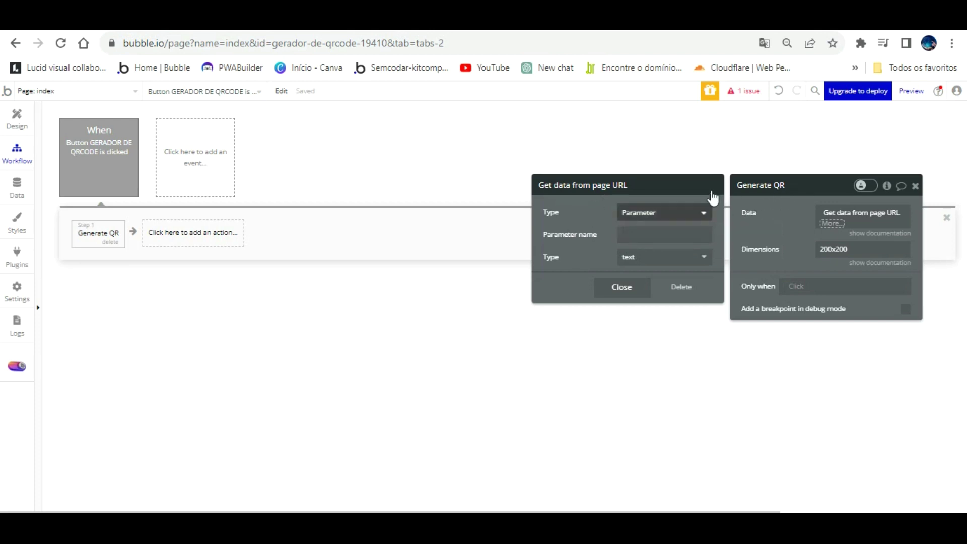
{"action": "left_click", "coordinate": [685, 287]}
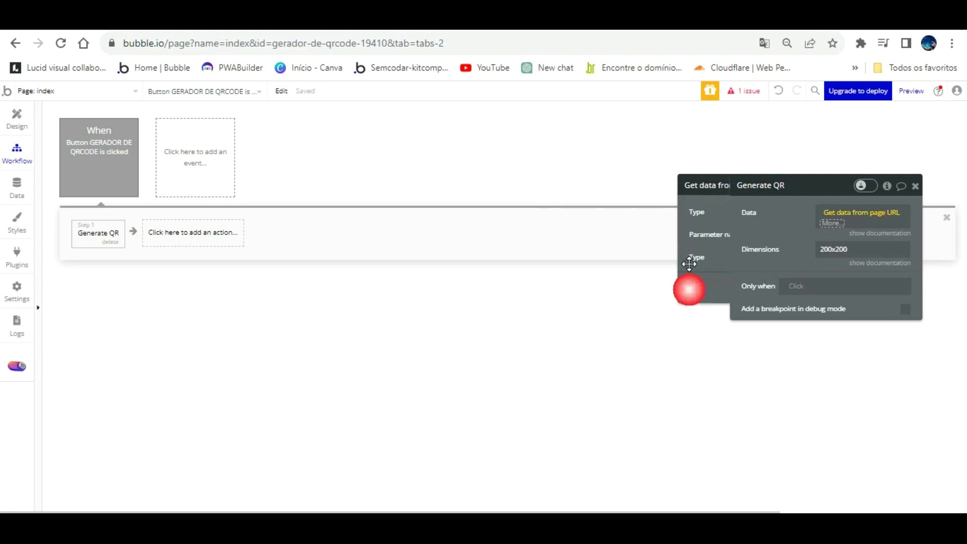
{"action": "left_click", "coordinate": [728, 213]}
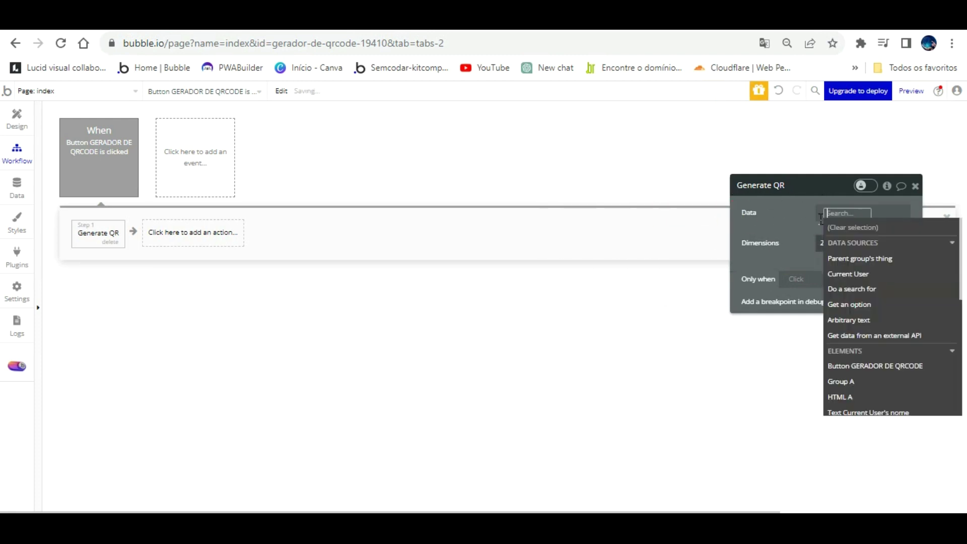
{"action": "scroll", "coordinate": [884, 327], "scroll_direction": "down", "scroll_amount": 3}
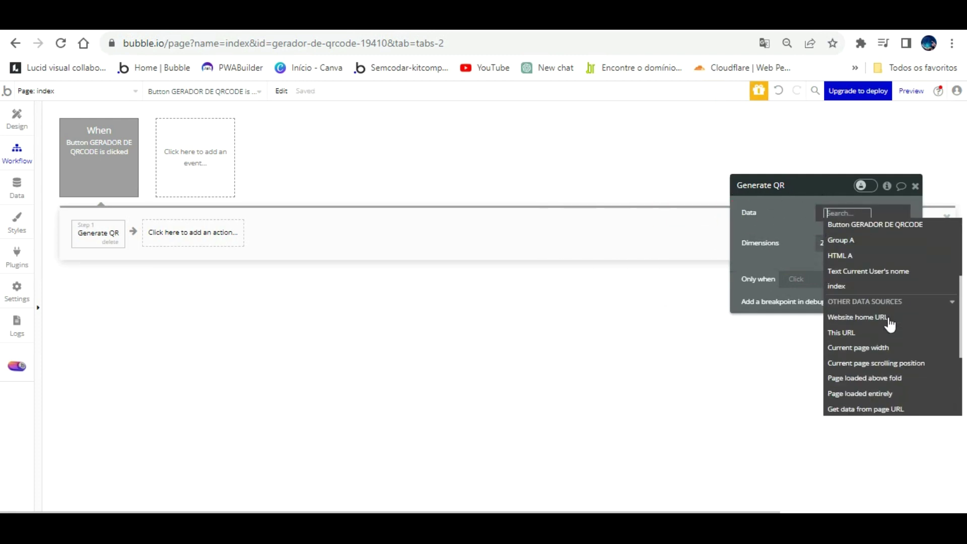
{"action": "left_click", "coordinate": [878, 332]}
{"action": "left_click", "coordinate": [792, 232]}
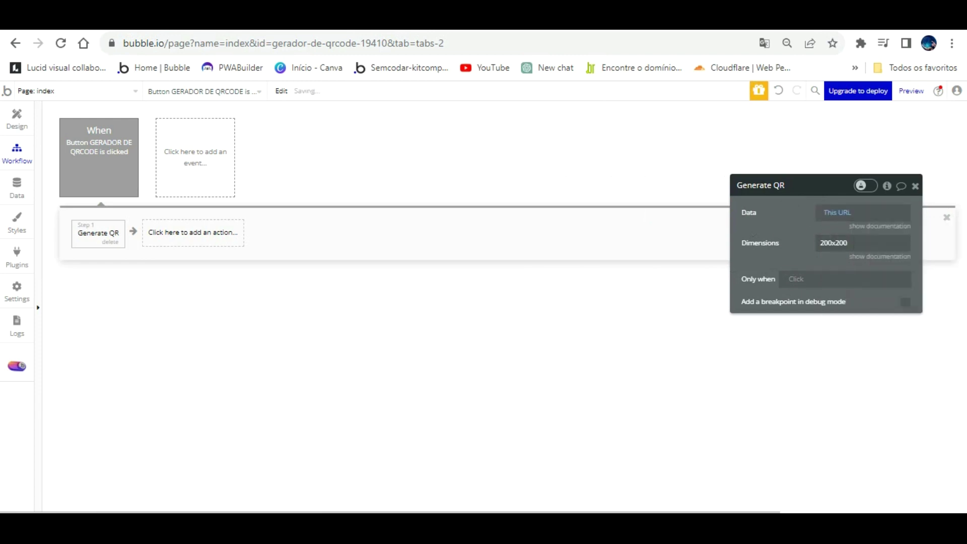
{"action": "key", "text": "ctrl+Tab"}
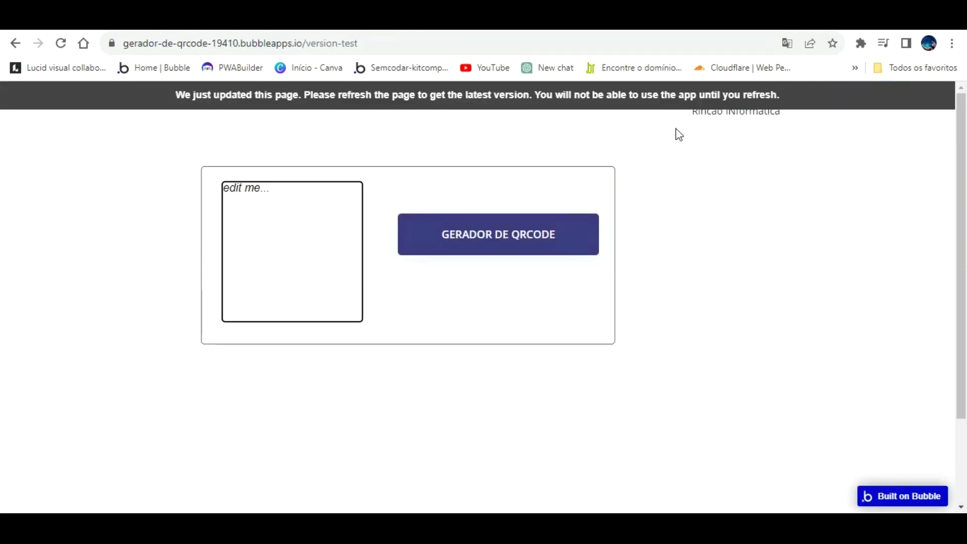
{"action": "key", "text": "ctrl+Tab"}
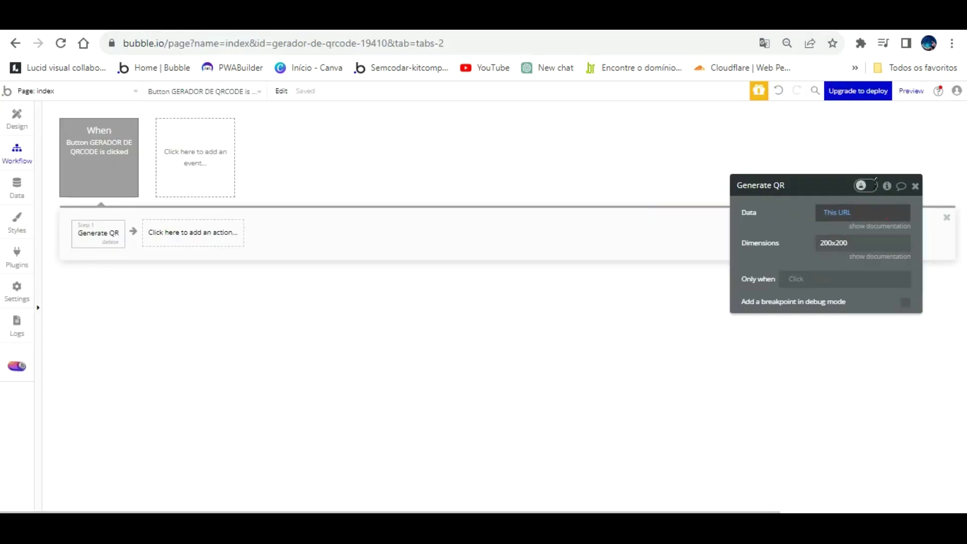
{"action": "left_click", "coordinate": [820, 214]}
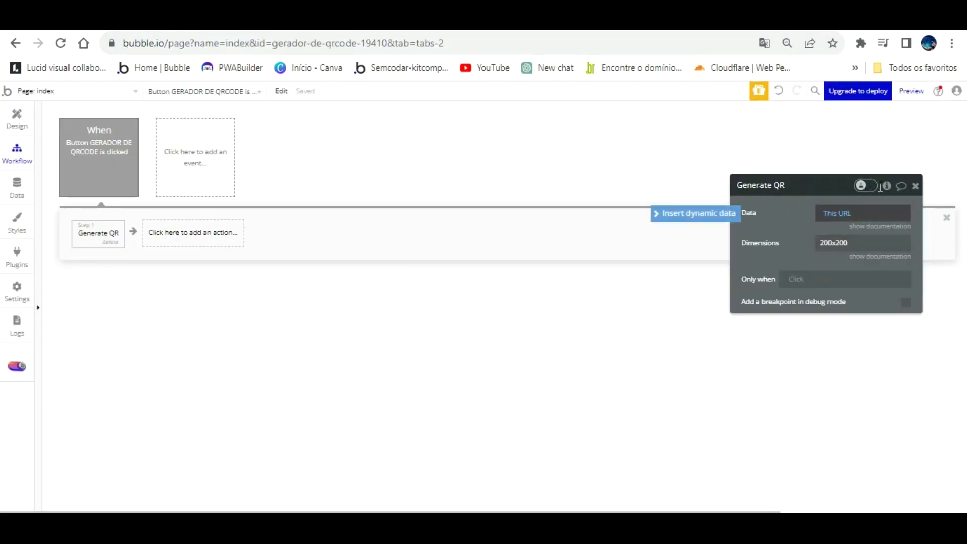
{"action": "key", "text": "BackSpace"}
{"action": "left_click", "coordinate": [842, 211]}
{"action": "left_click", "coordinate": [828, 210]}
{"action": "type", "text": "https://www.youtube.com/channel/UCuFseEW9p5SVUMcWvHkCaog"}
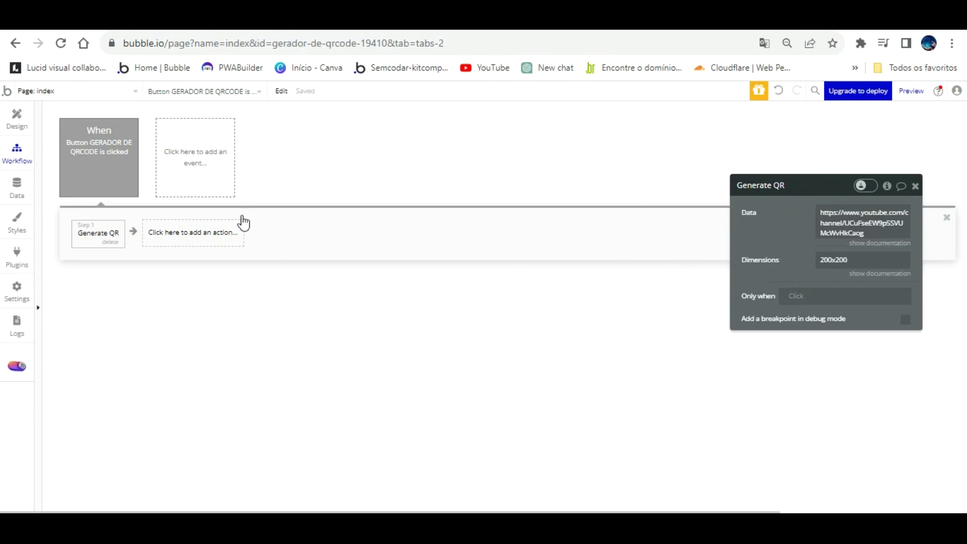
{"action": "left_click", "coordinate": [209, 231]}
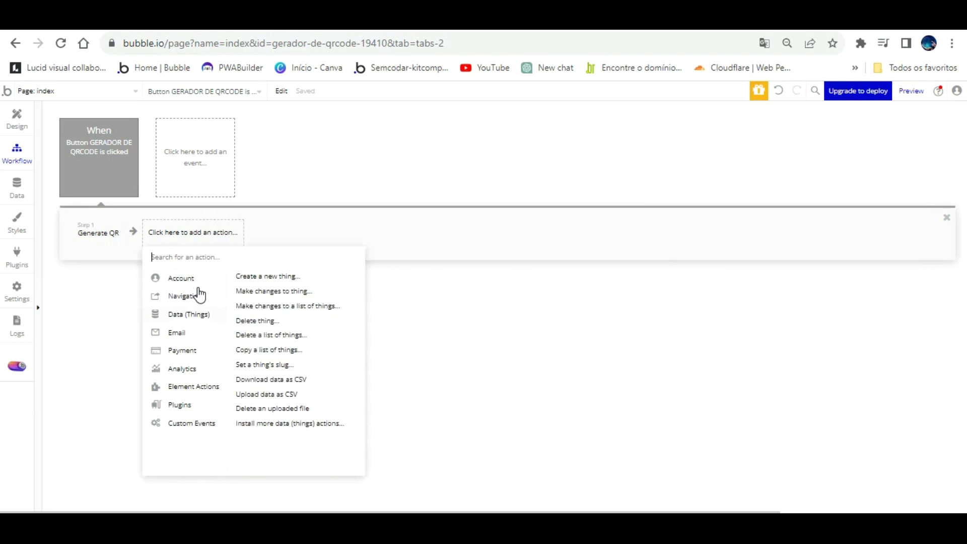
Add a Make changes to thing step to the button workflow, targeting the Current User.
{"action": "left_click", "coordinate": [263, 291]}
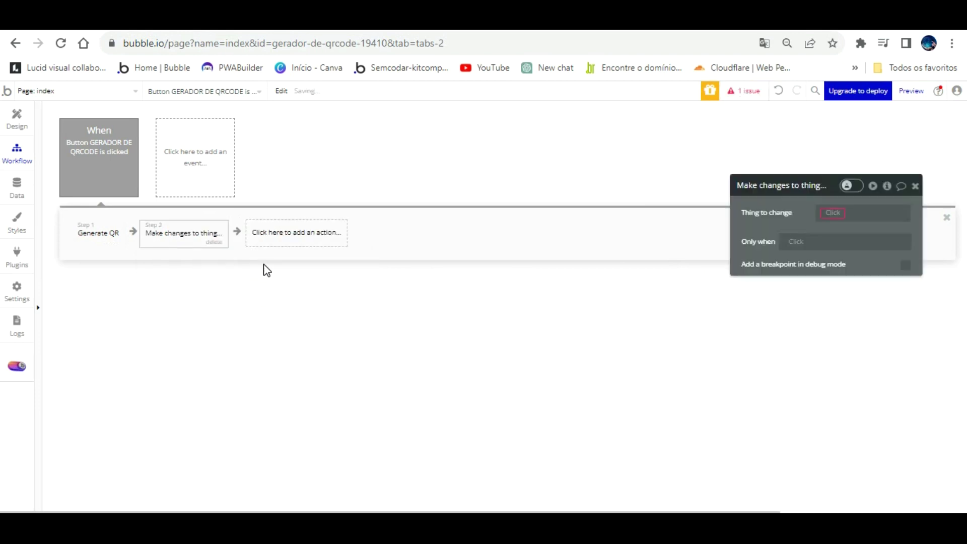
{"action": "left_click", "coordinate": [17, 187]}
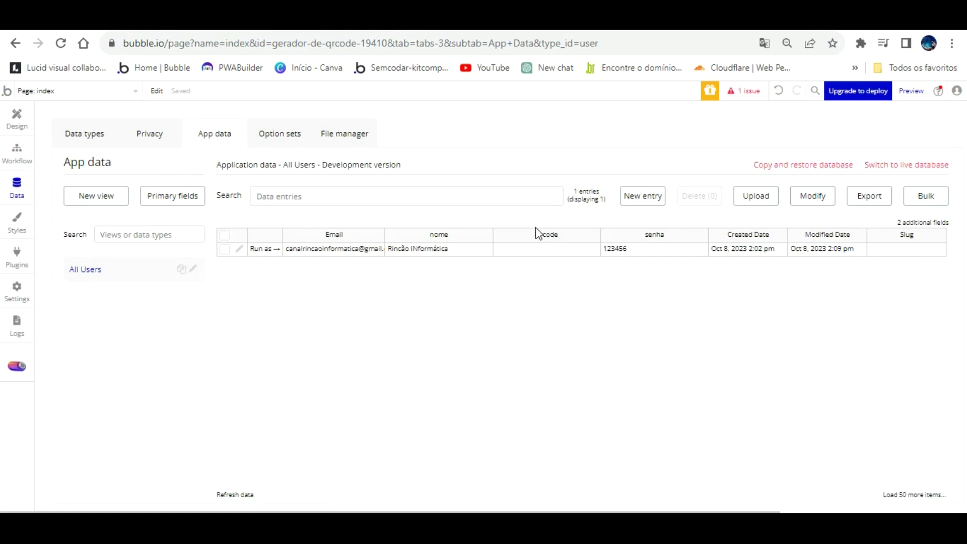
{"action": "left_click", "coordinate": [16, 132]}
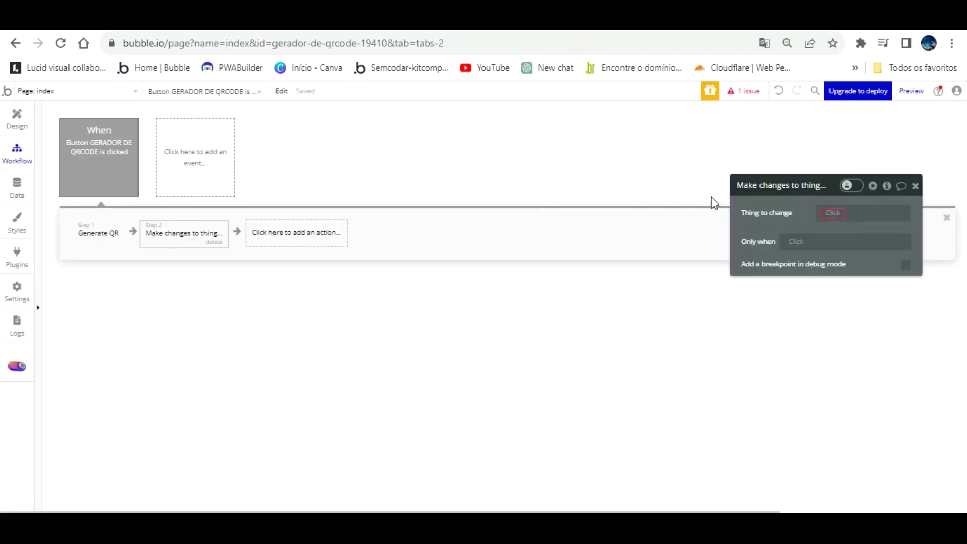
{"action": "left_click", "coordinate": [833, 212]}
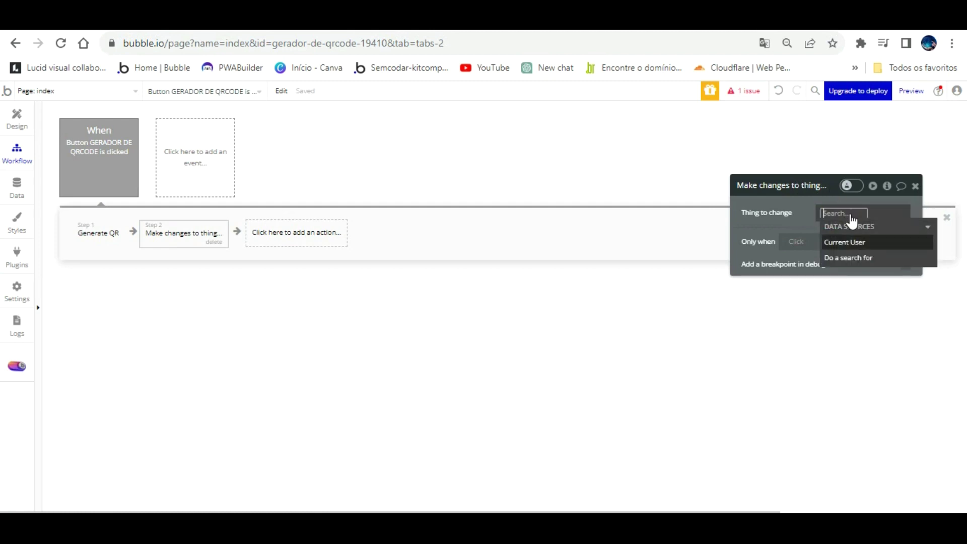
{"action": "left_click", "coordinate": [845, 242]}
Set the qrcode field to Result of step 1 (Generate QR)'s SVG, then view App data.
{"action": "left_click", "coordinate": [801, 225]}
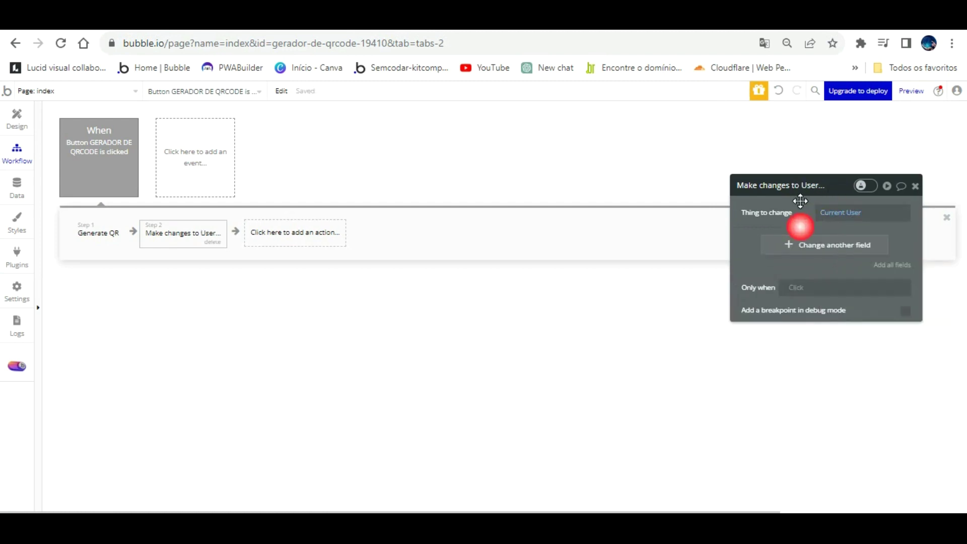
{"action": "left_click", "coordinate": [818, 246]}
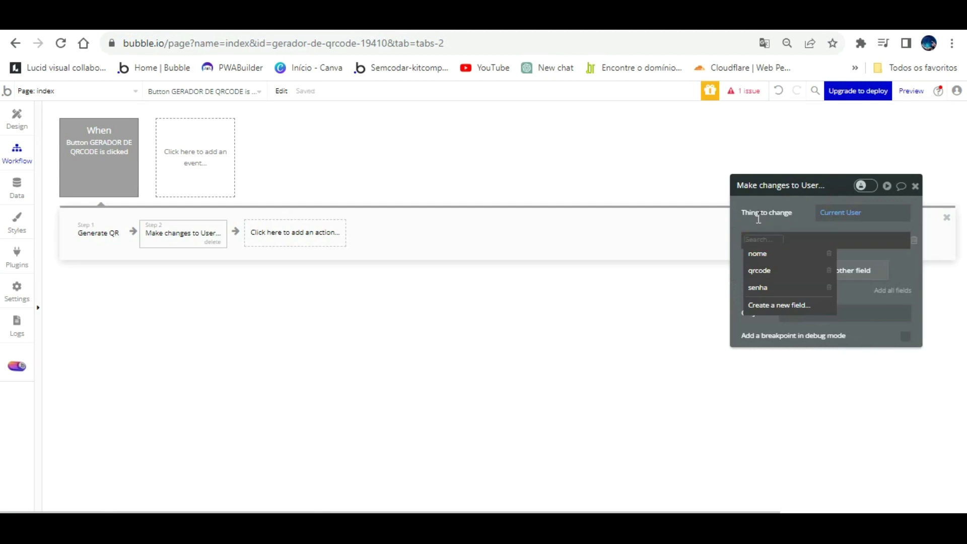
{"action": "left_click", "coordinate": [759, 270]}
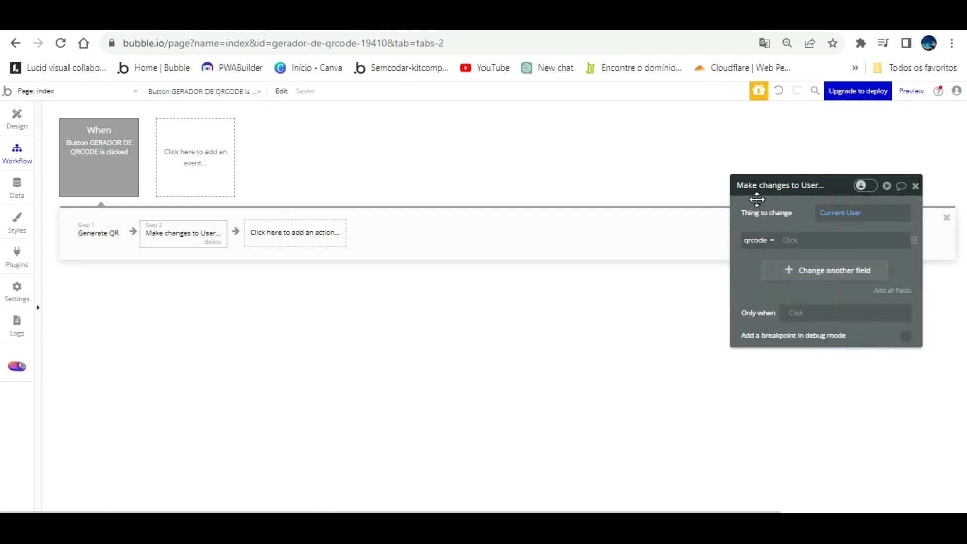
{"action": "left_click", "coordinate": [790, 240]}
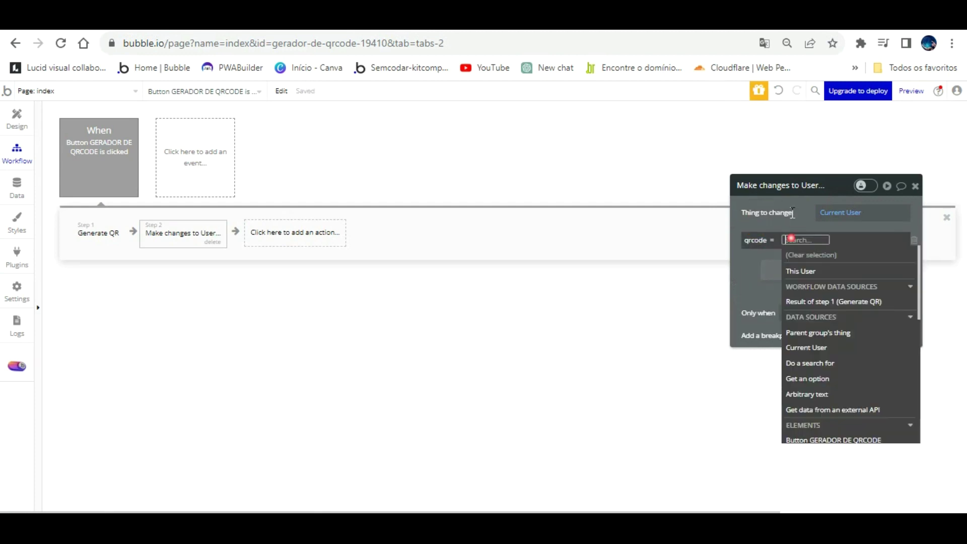
{"action": "left_click", "coordinate": [833, 302]}
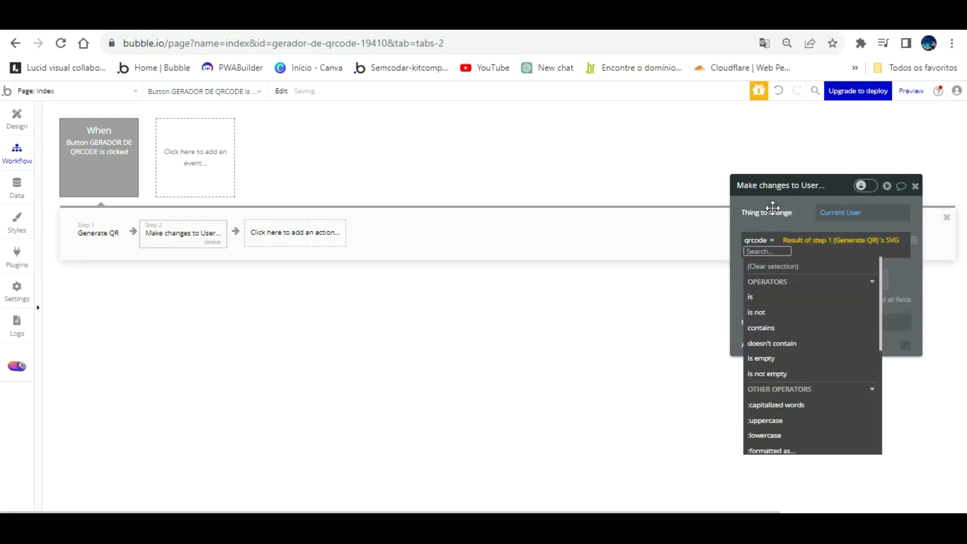
{"action": "left_click", "coordinate": [773, 225]}
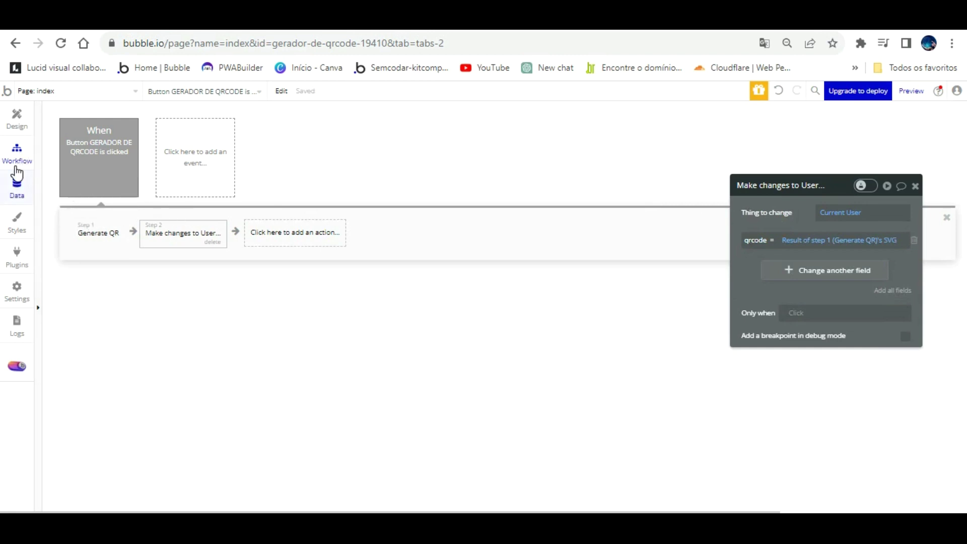
{"action": "left_click", "coordinate": [17, 185]}
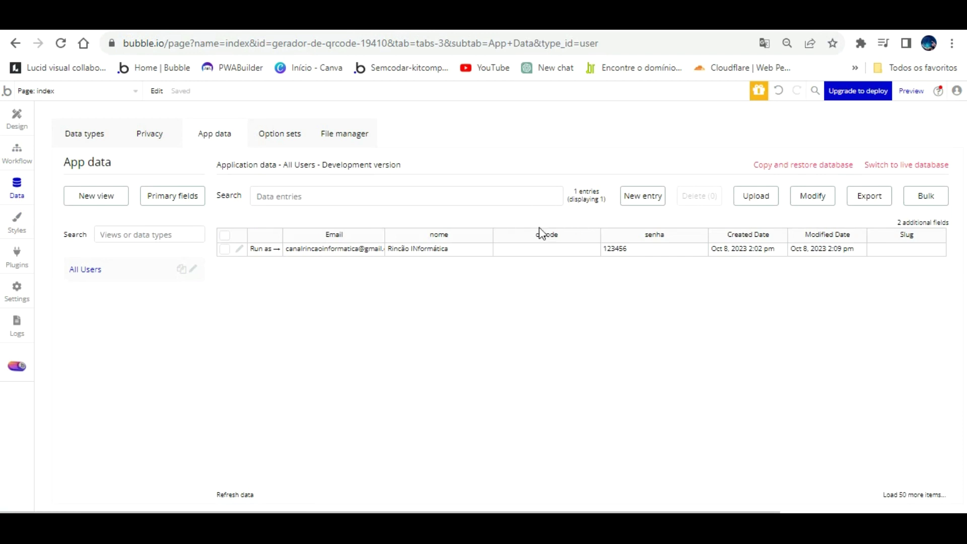
Replace HTML A's placeholder content with the dynamic Current User's qrcode, then go to the preview.
{"action": "left_click", "coordinate": [16, 107]}
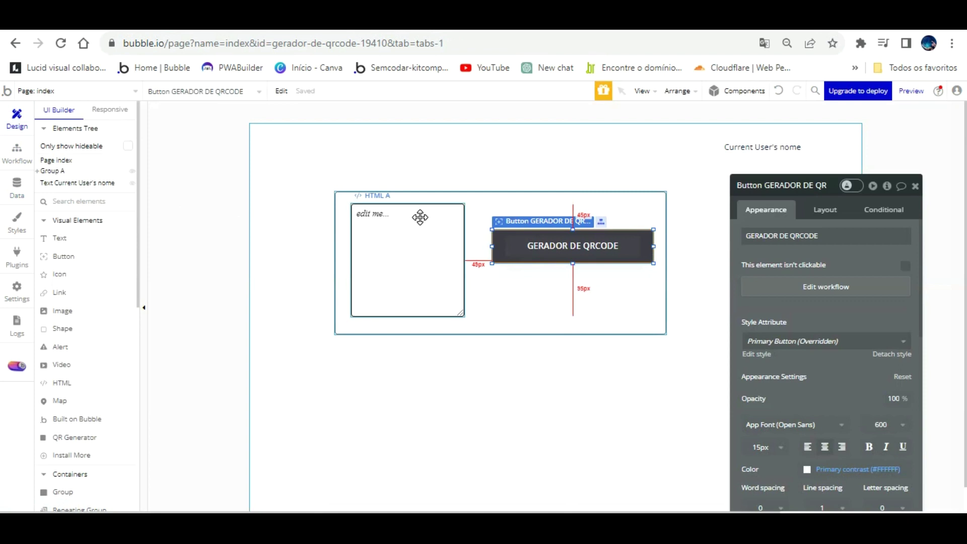
{"action": "left_click", "coordinate": [420, 217]}
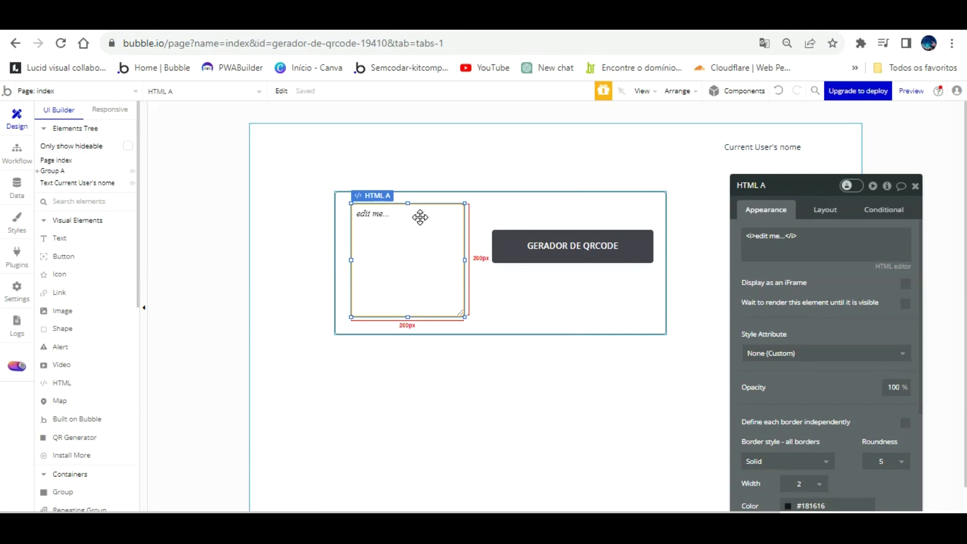
{"action": "left_click", "coordinate": [420, 217]}
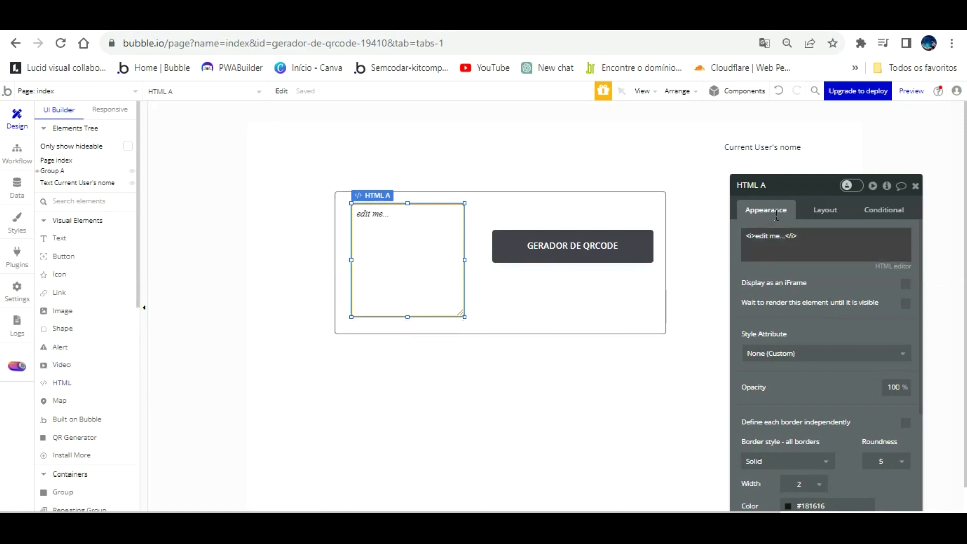
{"action": "triple_click", "coordinate": [771, 235]}
{"action": "left_click", "coordinate": [718, 236]}
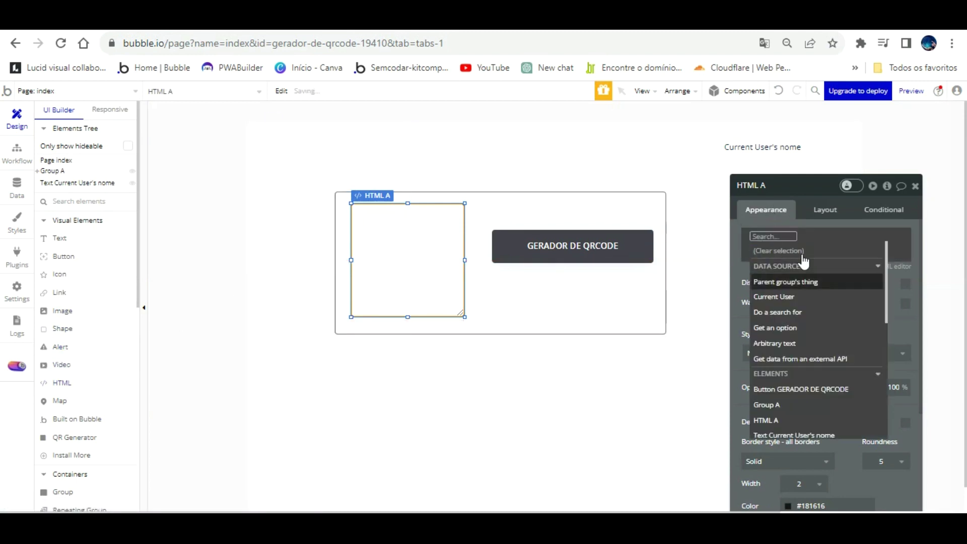
{"action": "left_click", "coordinate": [814, 276]}
{"action": "left_click", "coordinate": [821, 327]}
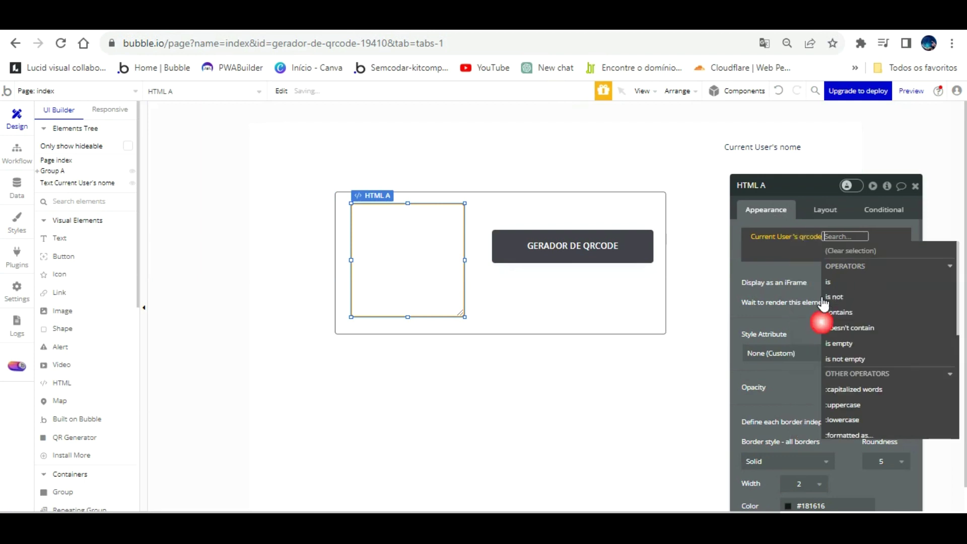
{"action": "left_click", "coordinate": [785, 267]}
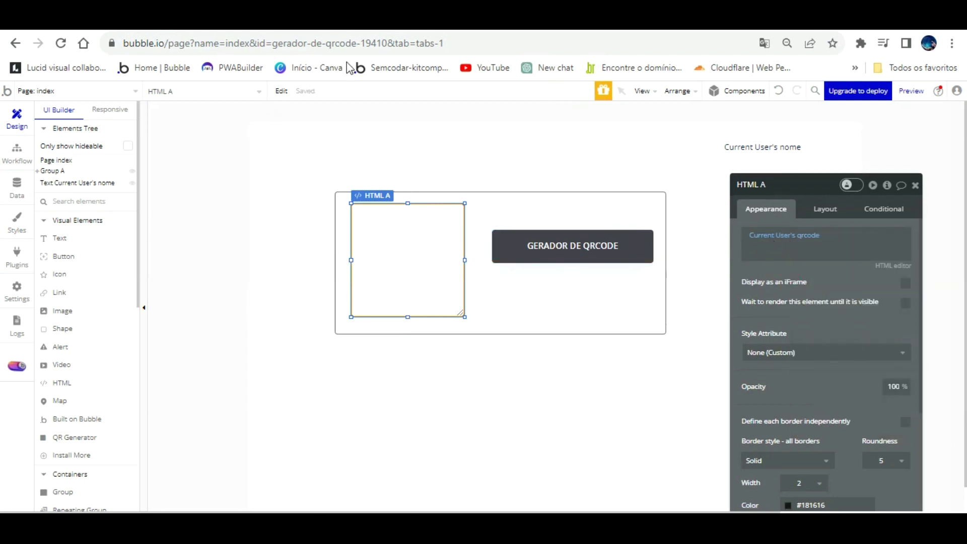
{"action": "key", "text": "ctrl+Tab"}
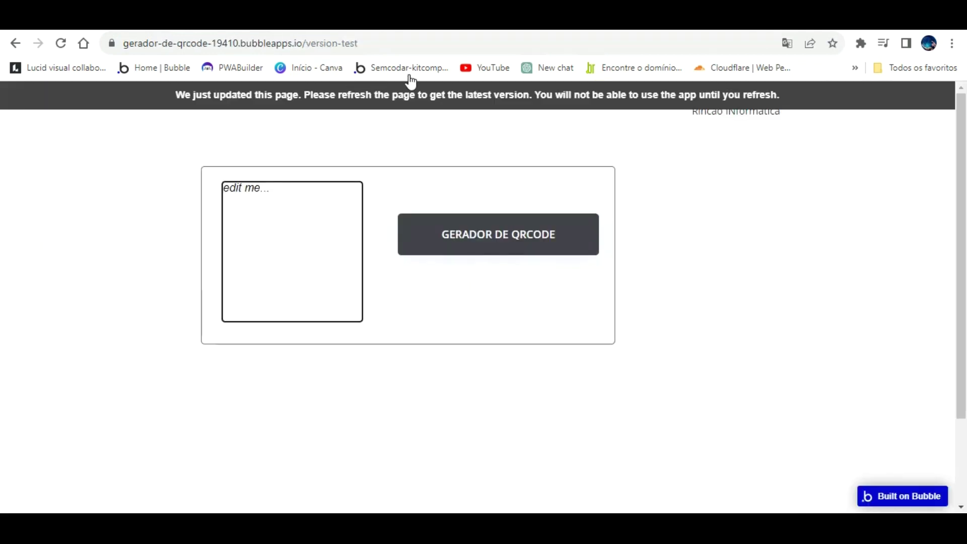
Reload the version-test page and press GERADOR DE QRCODE to render a QR code.
{"action": "left_click", "coordinate": [410, 91]}
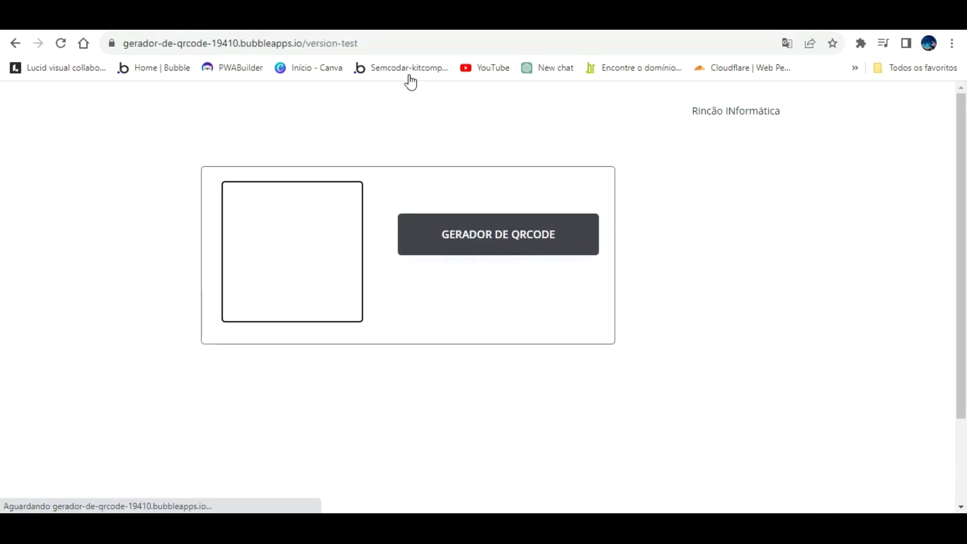
{"action": "left_click", "coordinate": [501, 216]}
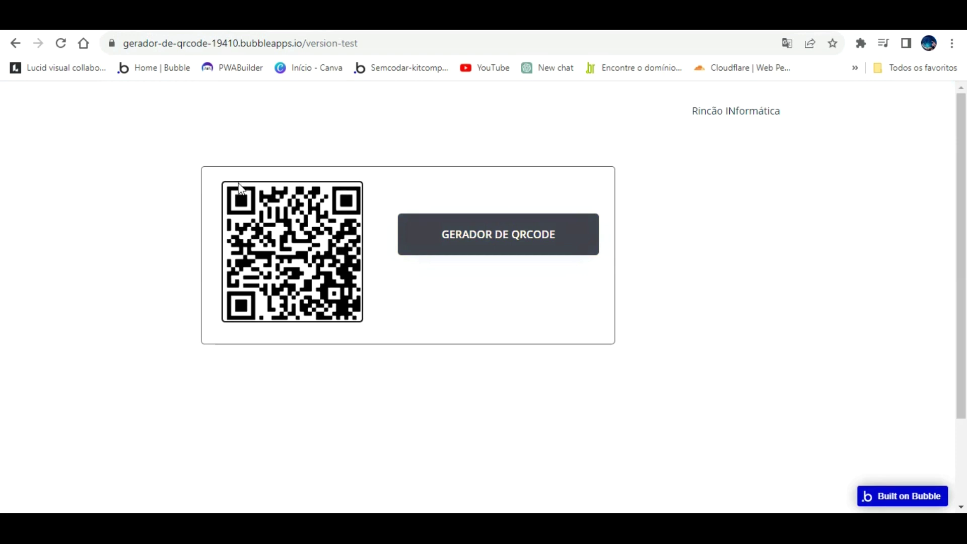
{"action": "key", "text": "ctrl+Tab"}
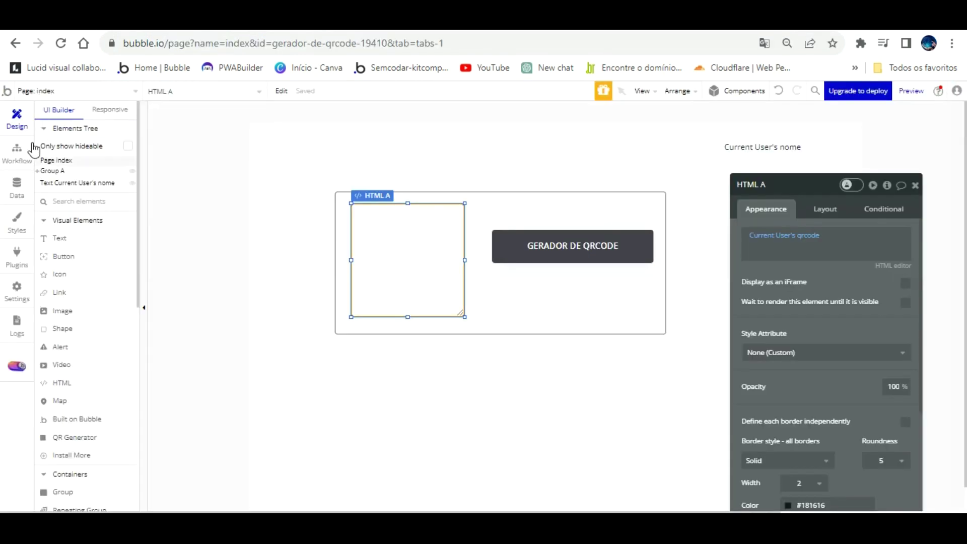
Open Data > App data and reload the browser to refresh the user records.
{"action": "left_click", "coordinate": [17, 186]}
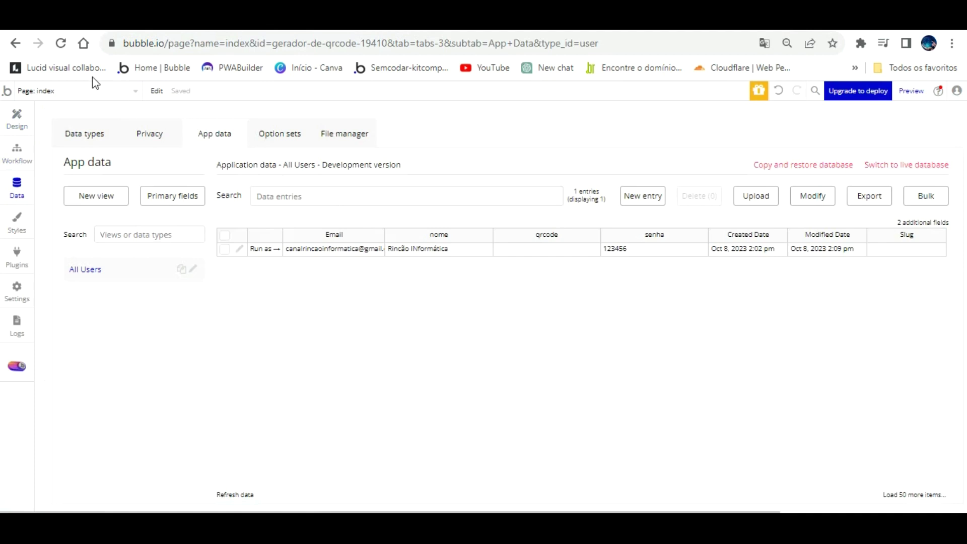
{"action": "left_click", "coordinate": [56, 43]}
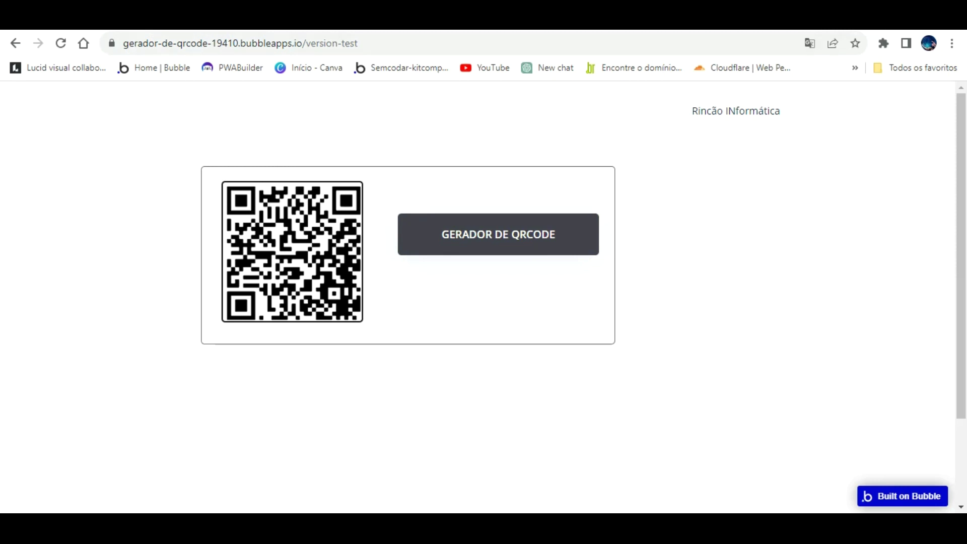
Check the qrcode column holds SVG markup, then open the index page's properties in Design.
{"action": "left_click", "coordinate": [75, 15]}
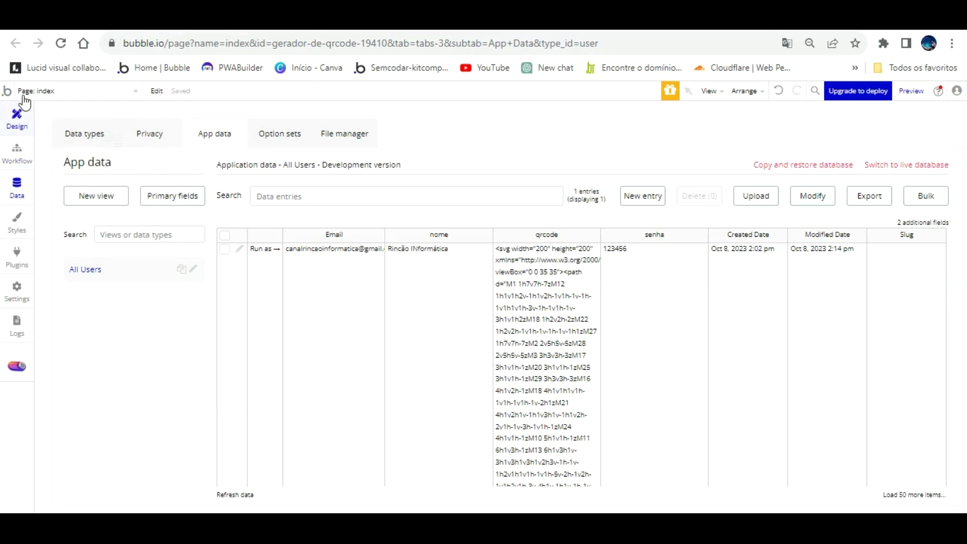
{"action": "left_click", "coordinate": [16, 118]}
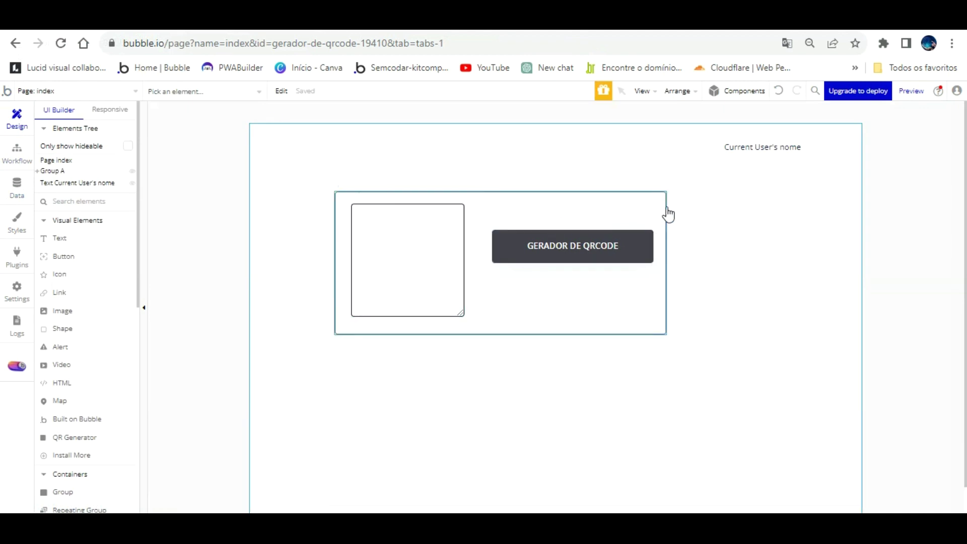
{"action": "left_click", "coordinate": [712, 191]}
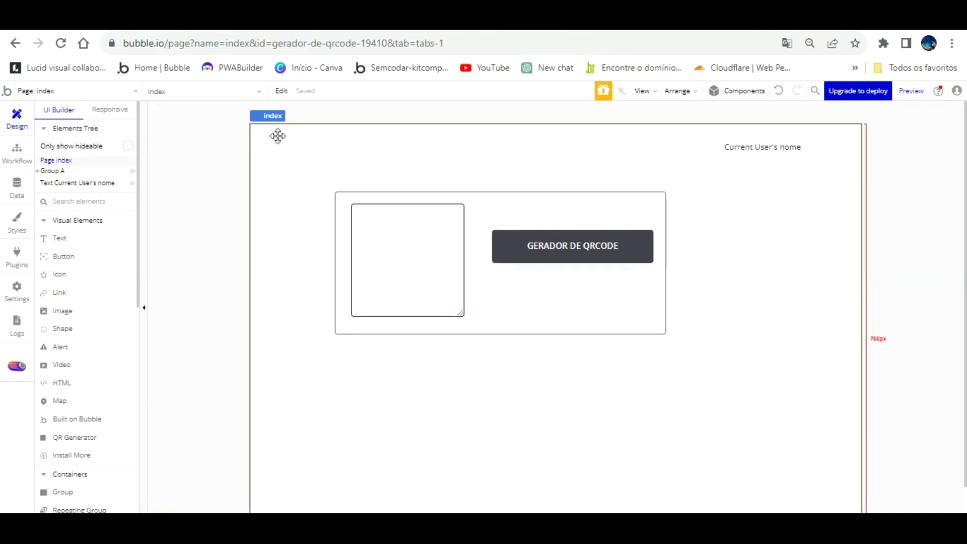
{"action": "double_click", "coordinate": [484, 135]}
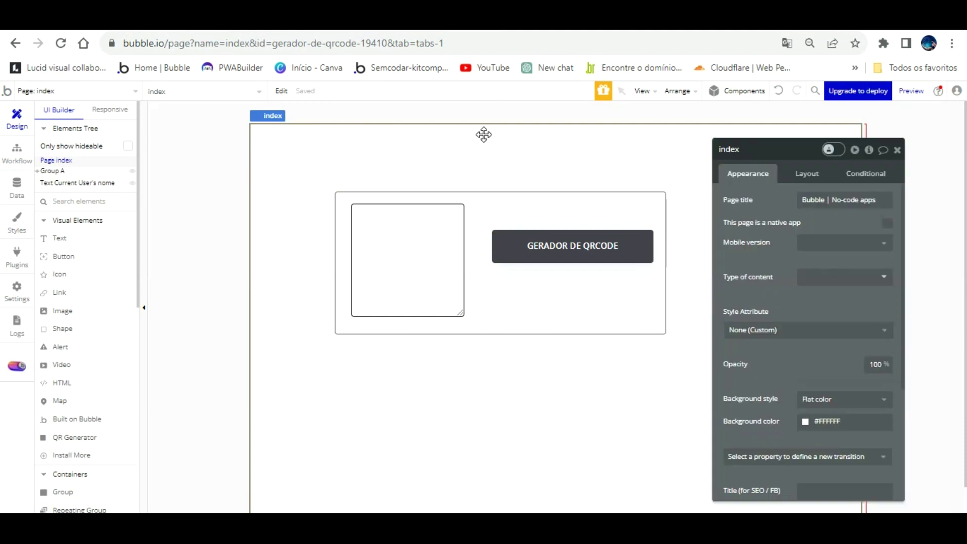
{"action": "left_click_drag", "start_coordinate": [779, 132], "coordinate": [728, 120]}
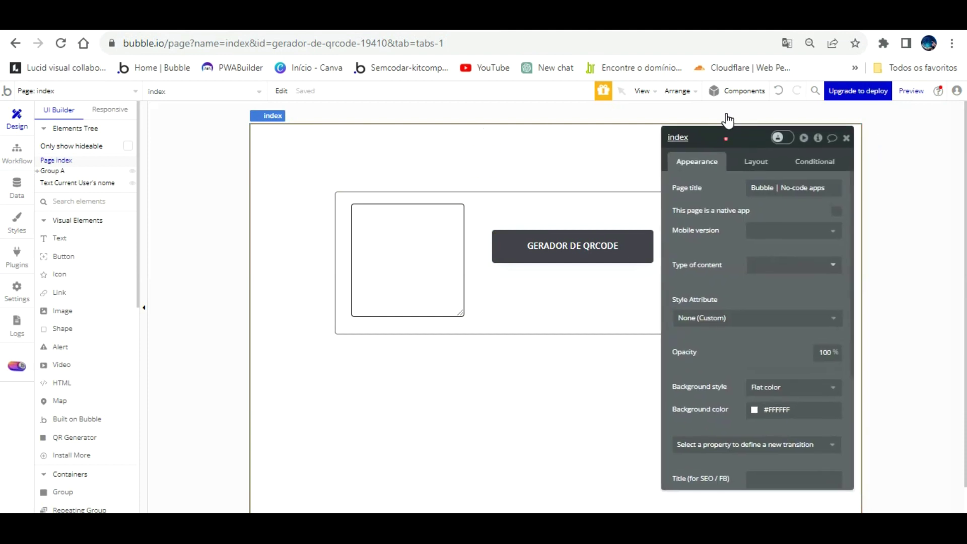